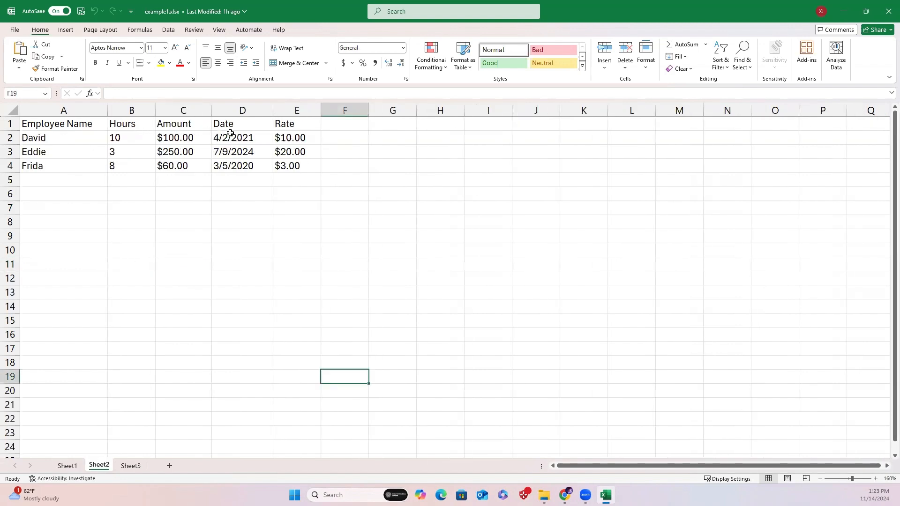
# Inspect the sheets of both example workbooks in the folder, closing each workbook afterwards.
pyautogui.click(131, 466)
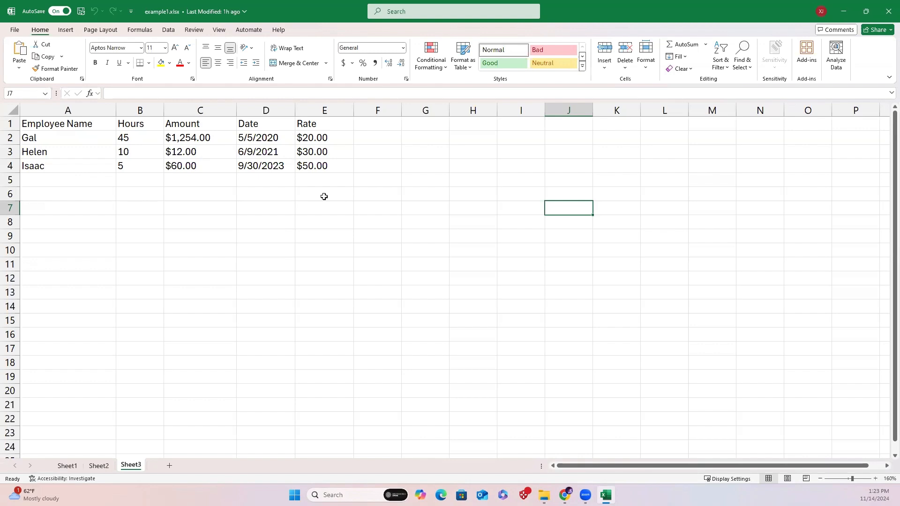
pyautogui.click(887, 17)
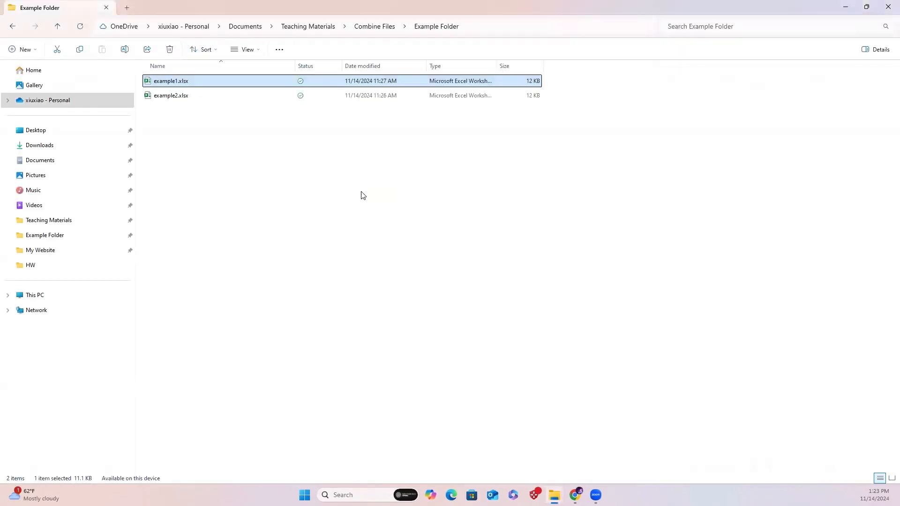
pyautogui.doubleClick(206, 97)
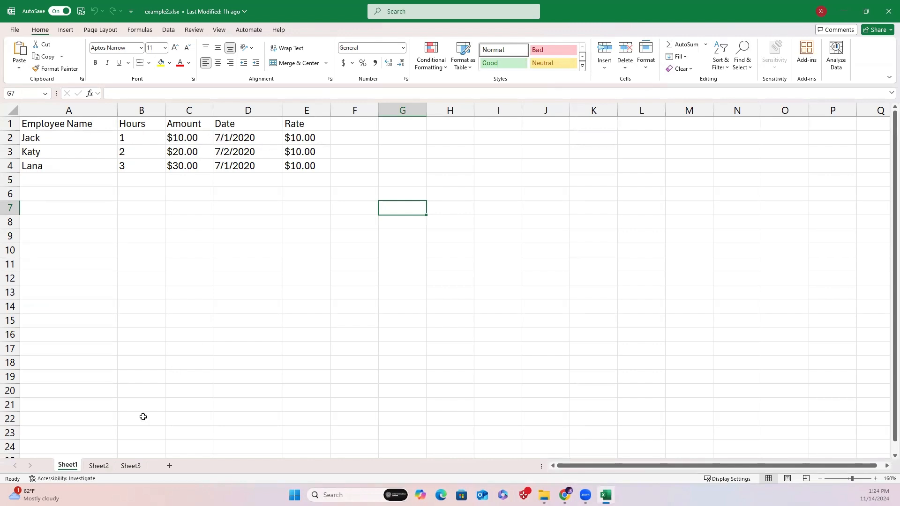
pyautogui.click(101, 465)
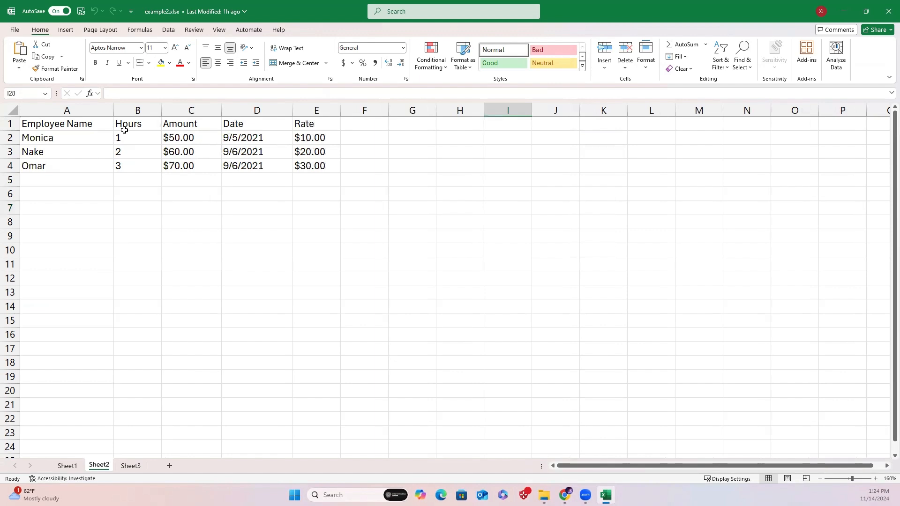
pyautogui.click(133, 465)
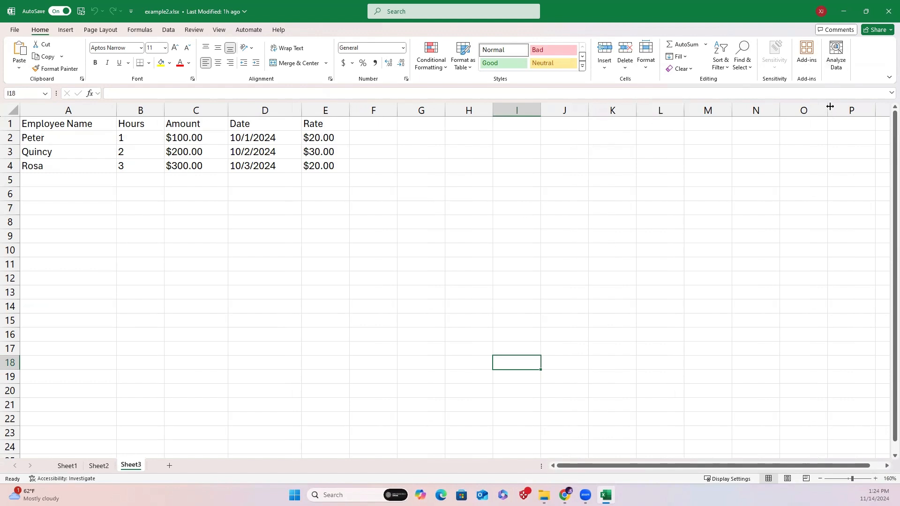
pyautogui.click(887, 11)
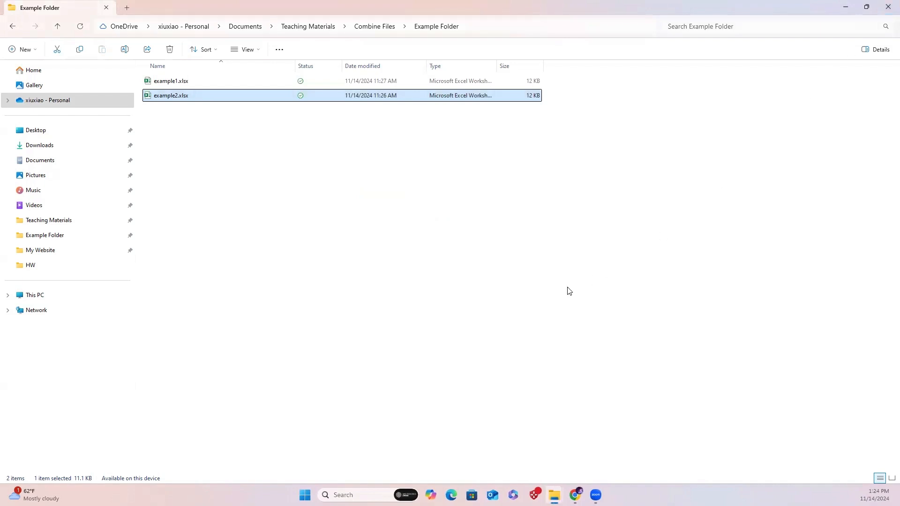
# Launch Excel from the Start menu and create a blank workbook.
pyautogui.click(305, 495)
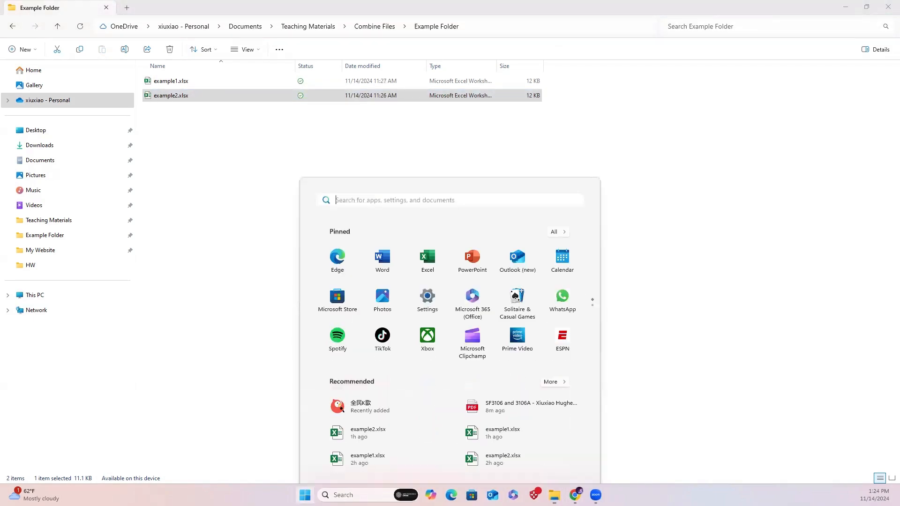
pyautogui.click(422, 222)
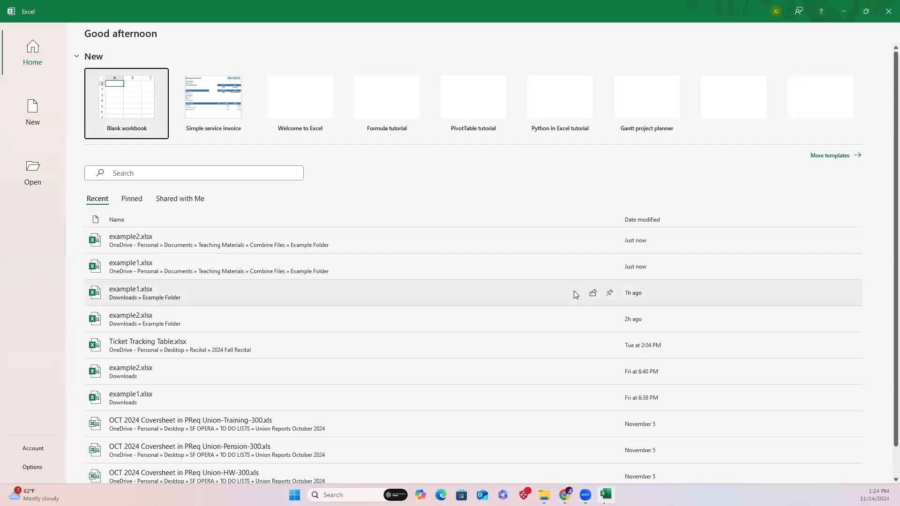
pyautogui.click(117, 101)
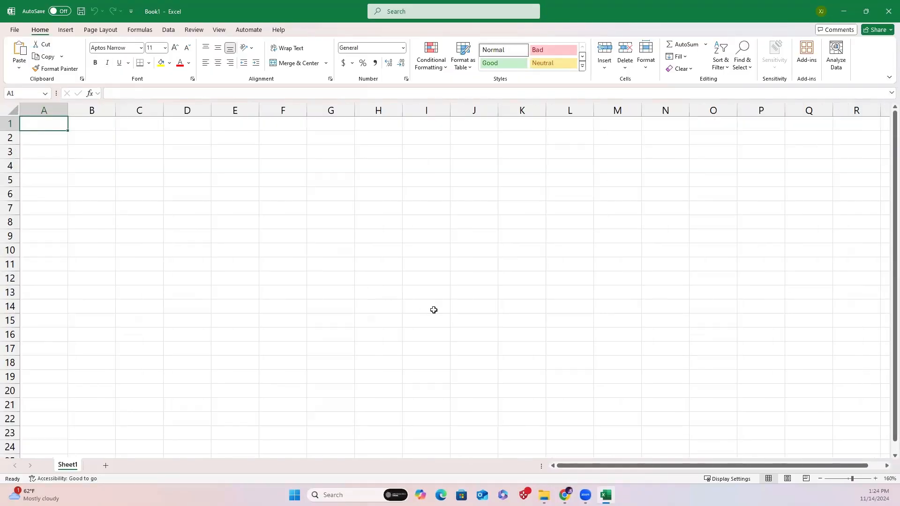
# Import data from a folder, choosing Documents > Teaching Materials > Combine Files > Example Folder.
pyautogui.click(170, 30)
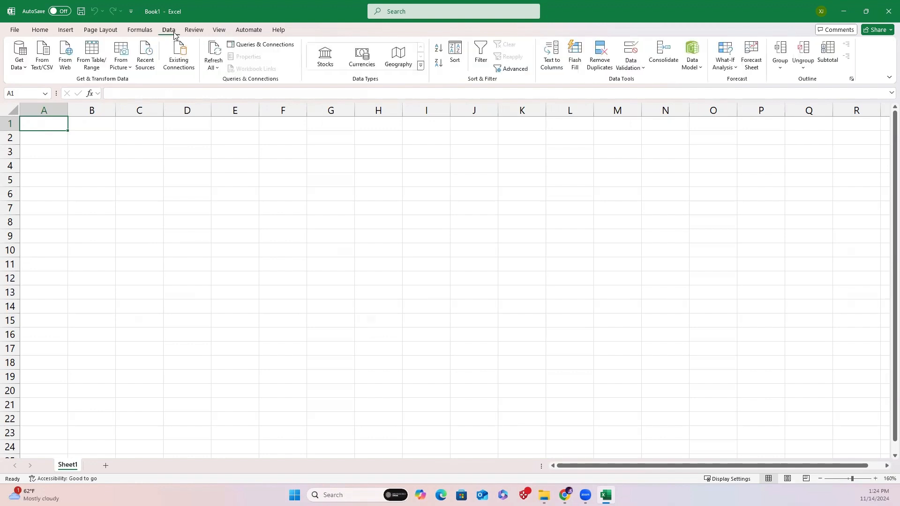
pyautogui.click(16, 67)
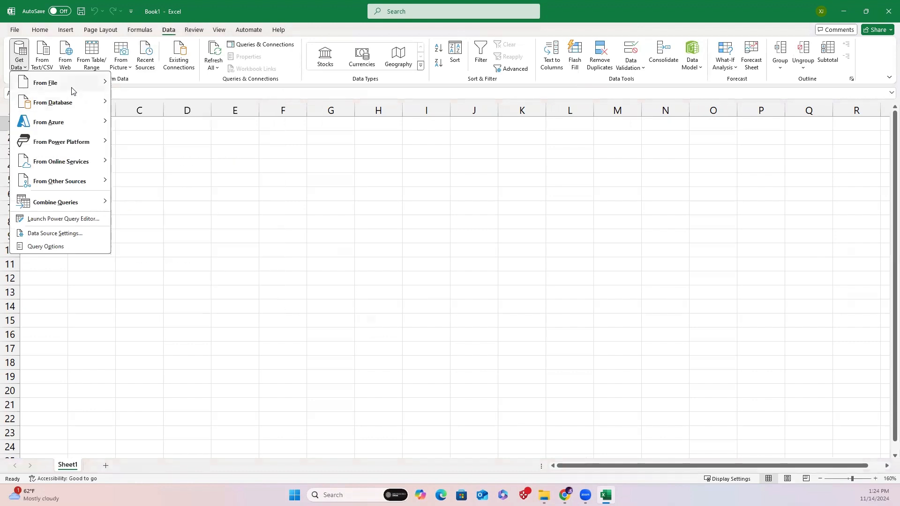
pyautogui.moveTo(73, 87)
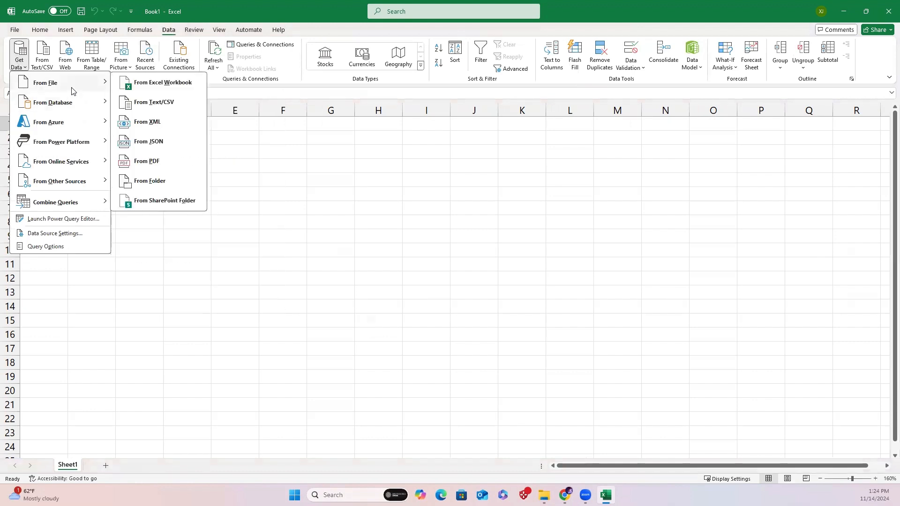
pyautogui.click(162, 181)
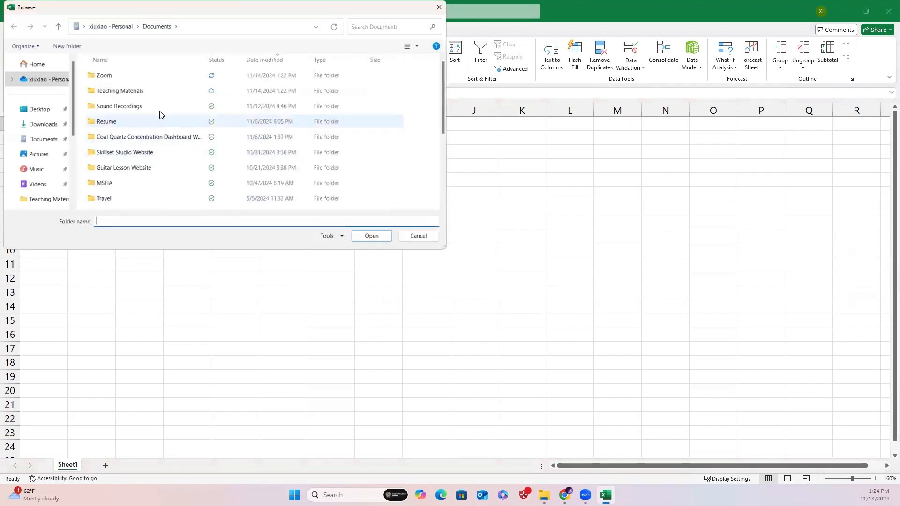
pyautogui.doubleClick(155, 89)
pyautogui.doubleClick(142, 94)
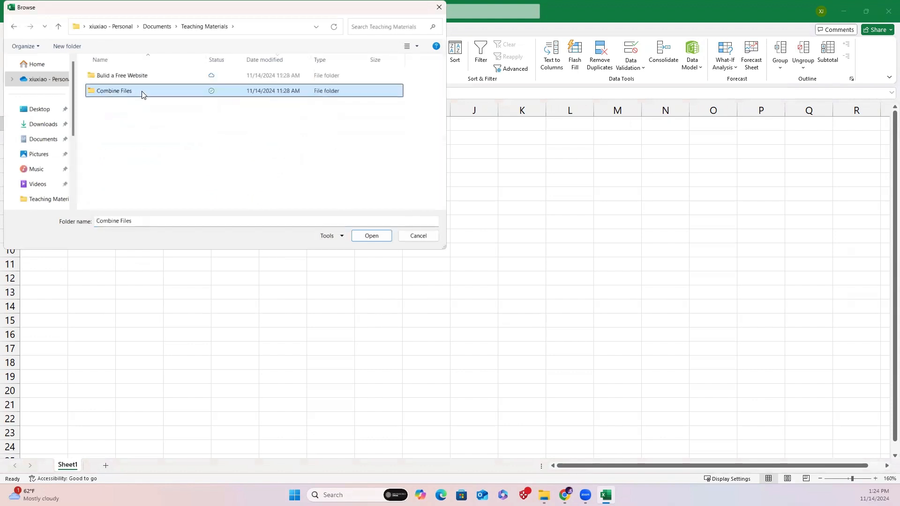
pyautogui.click(150, 80)
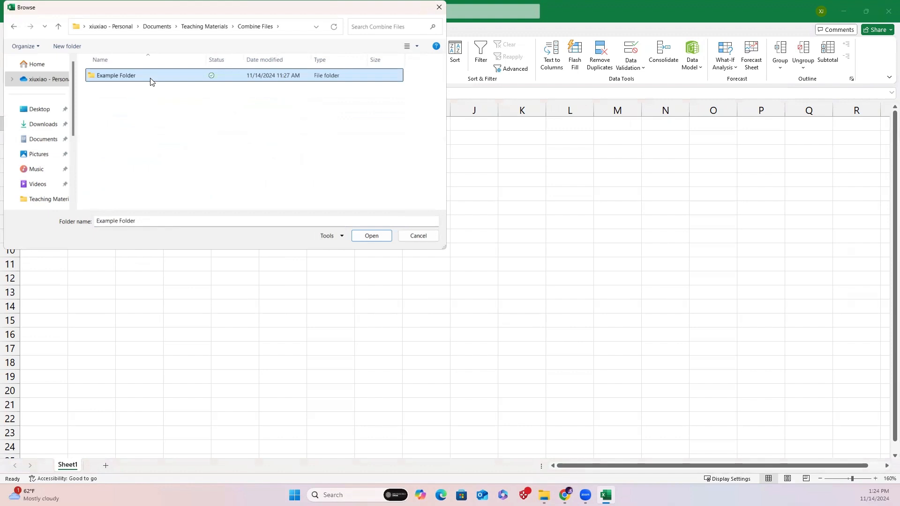
pyautogui.click(366, 238)
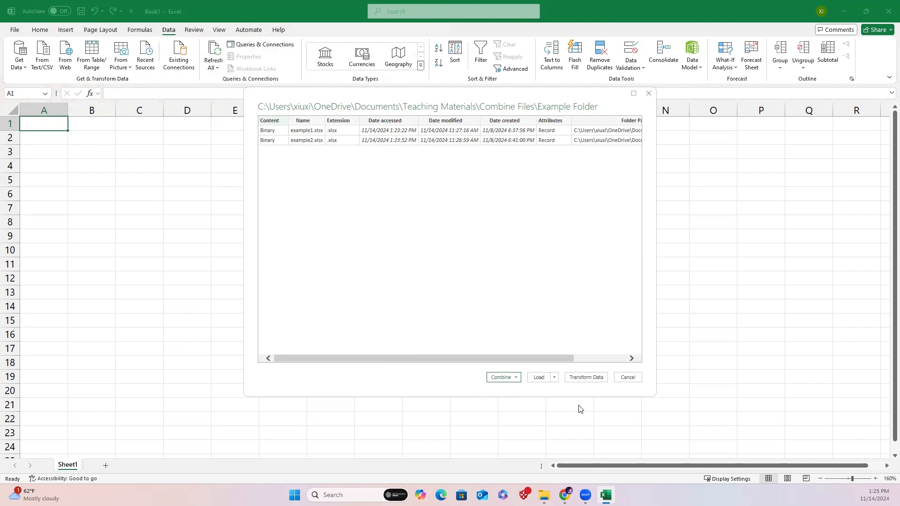
# Open the folder's file list for transformation in the Power Query Editor.
pyautogui.click(586, 378)
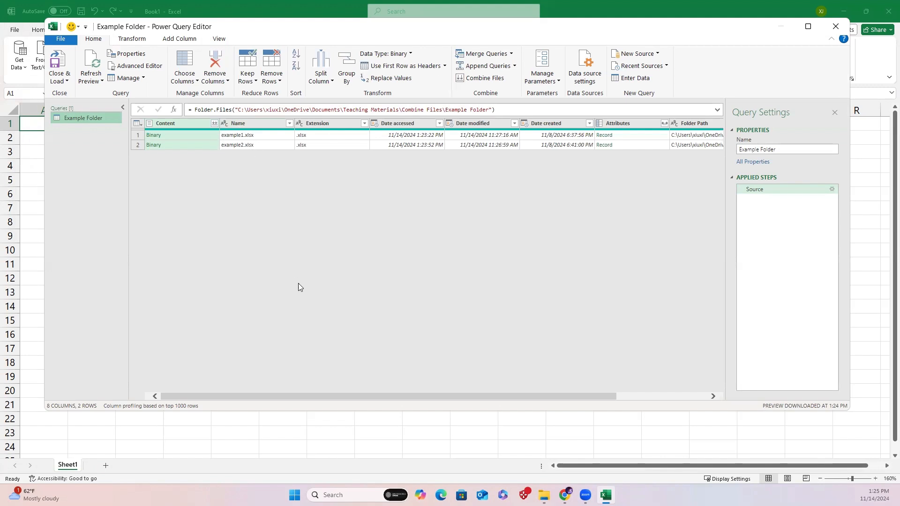
pyautogui.moveTo(295, 398); pyautogui.dragTo(428, 399)
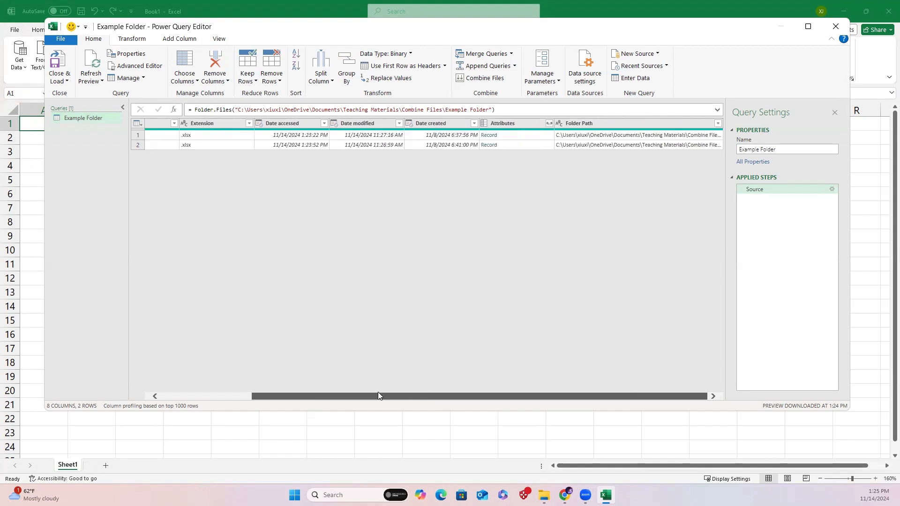
pyautogui.moveTo(378, 392); pyautogui.dragTo(278, 392)
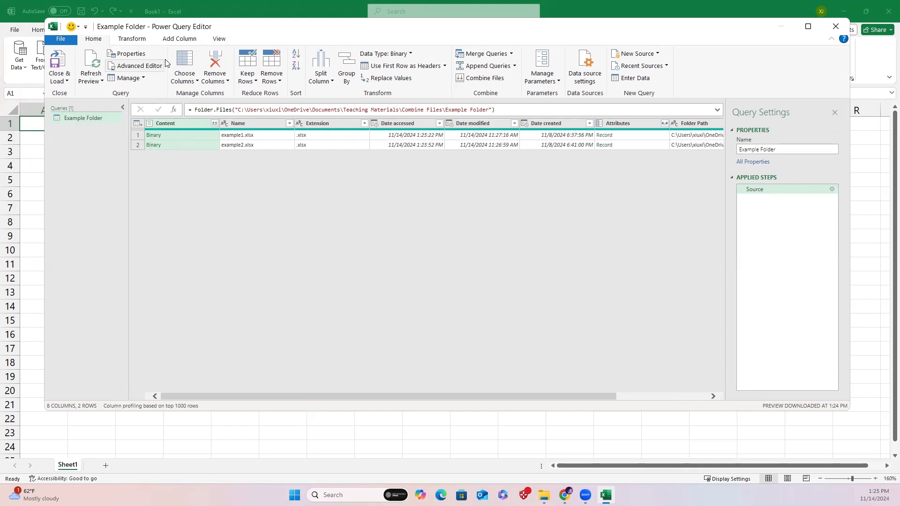
# Add a custom column named Sheets with the formula Excel.Workbook([Content]).
pyautogui.click(178, 40)
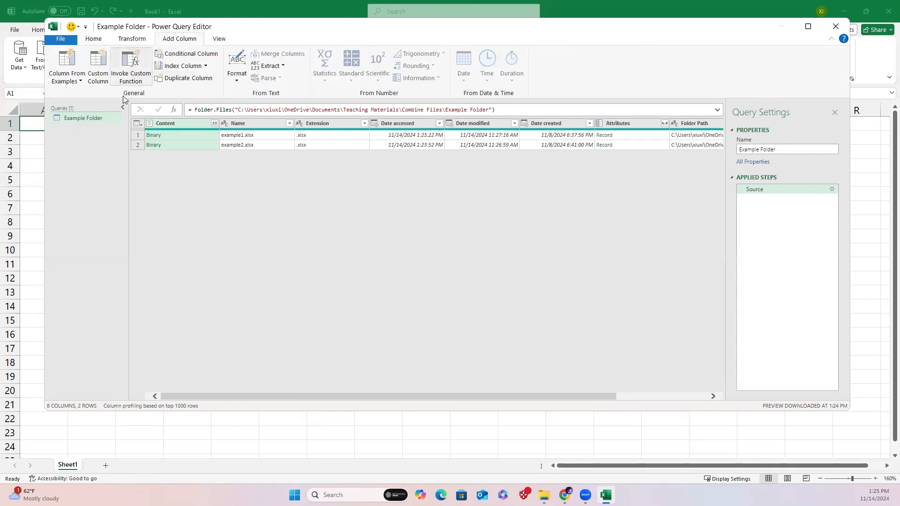
pyautogui.click(99, 75)
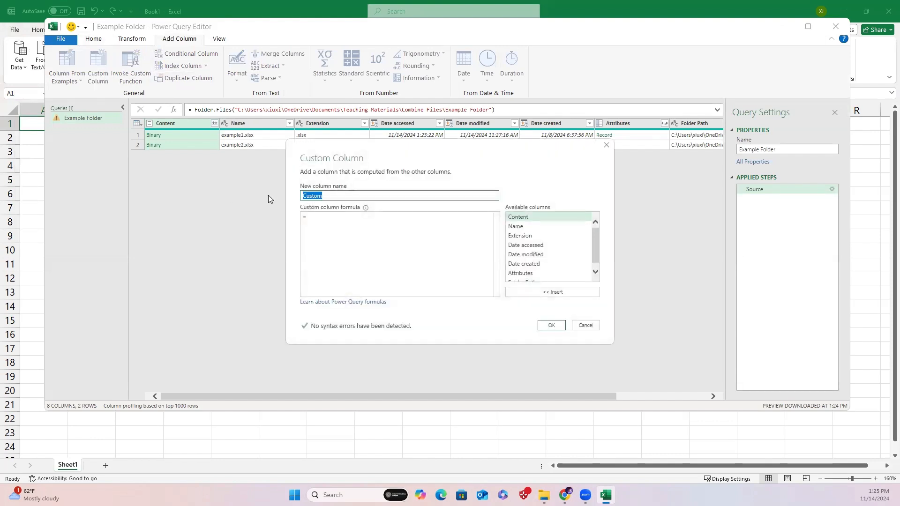
pyautogui.hotkey('ctrl', 'a')
pyautogui.press('BackSpace')
pyautogui.write('S')
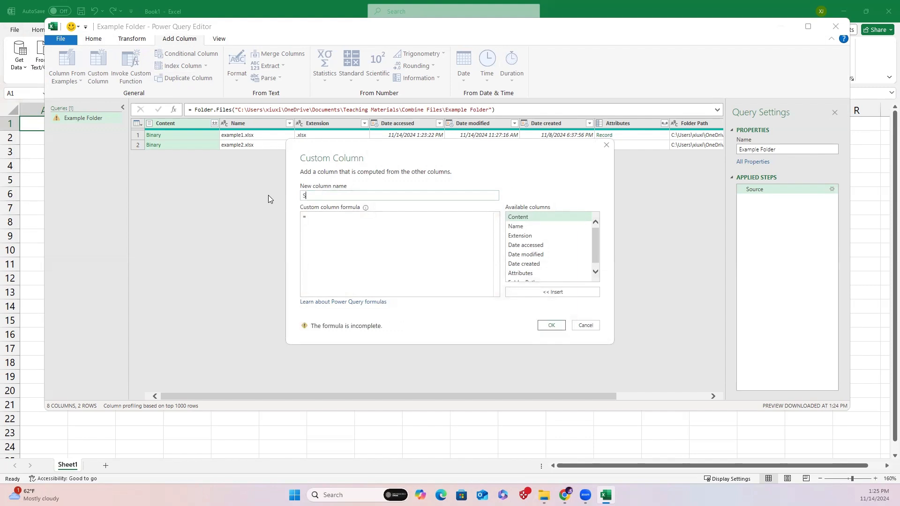
pyautogui.write('heets')
pyautogui.rightClick(313, 218)
pyautogui.click(331, 250)
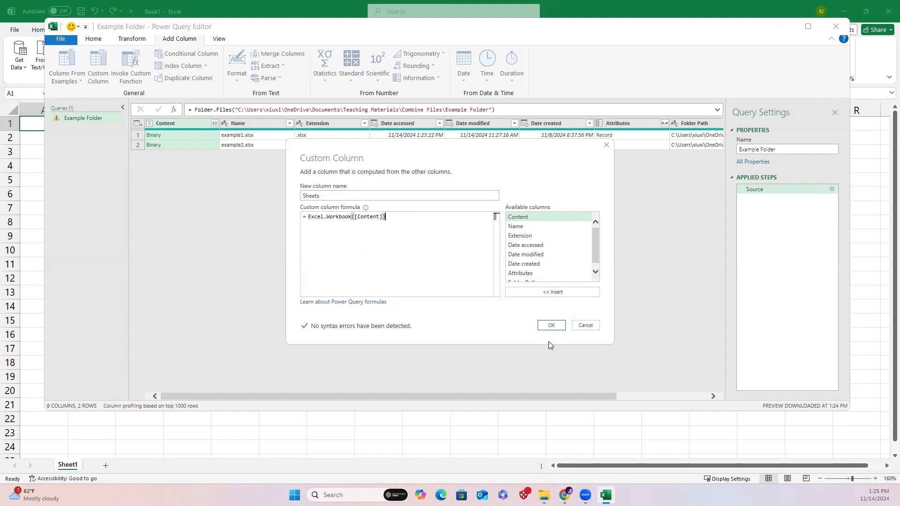
pyautogui.click(551, 325)
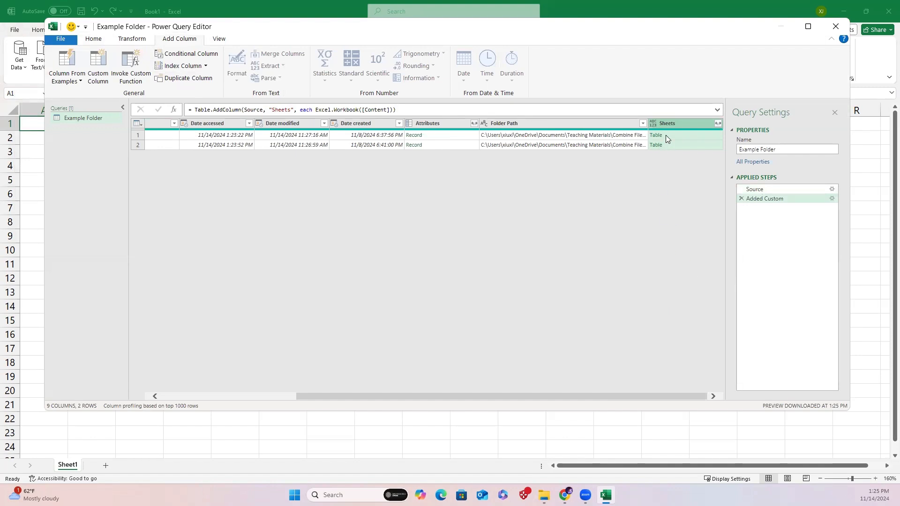
# Expand the Sheets column, keeping only its Name and Data fields.
pyautogui.click(717, 123)
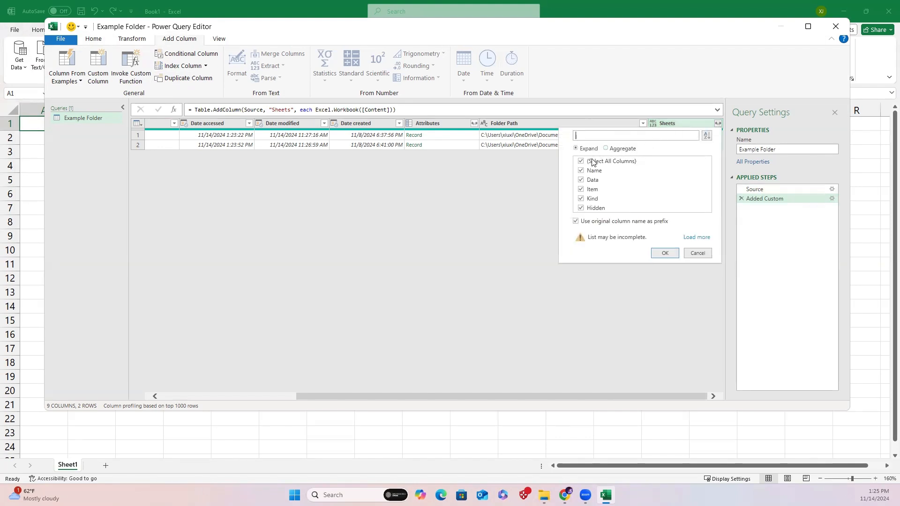
pyautogui.click(581, 161)
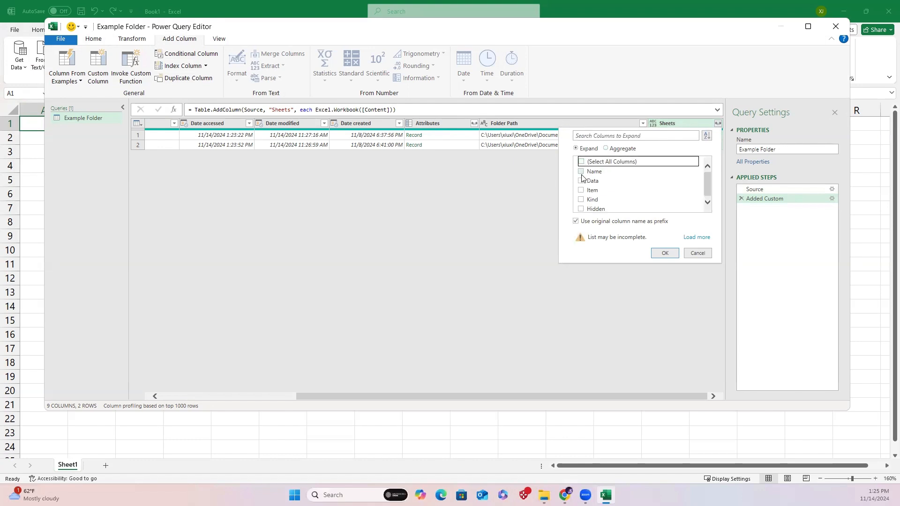
pyautogui.click(581, 171)
pyautogui.click(581, 181)
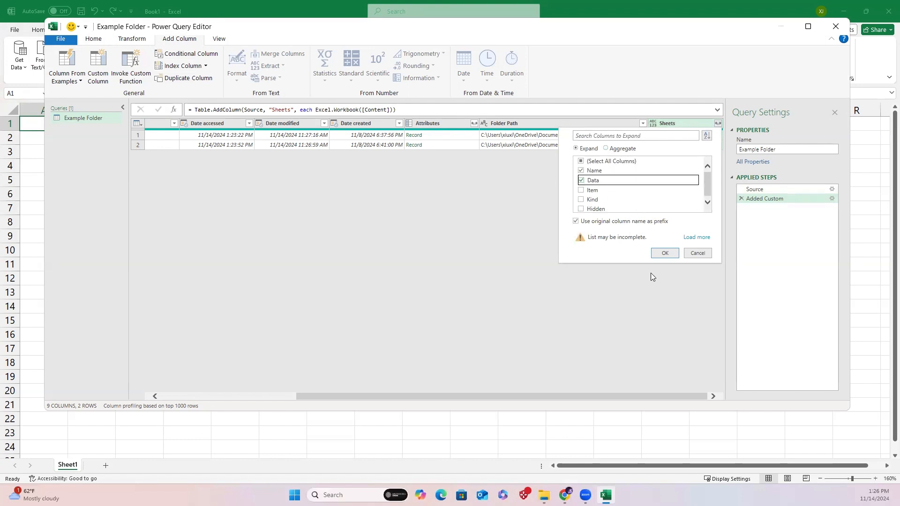
pyautogui.click(663, 254)
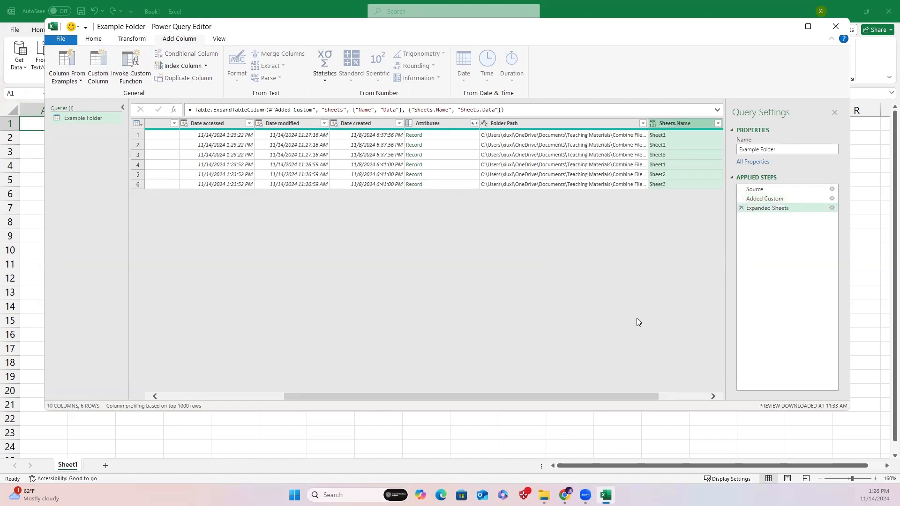
# Expand the Sheets.Data column with all of its columns.
pyautogui.moveTo(593, 396); pyautogui.dragTo(652, 401)
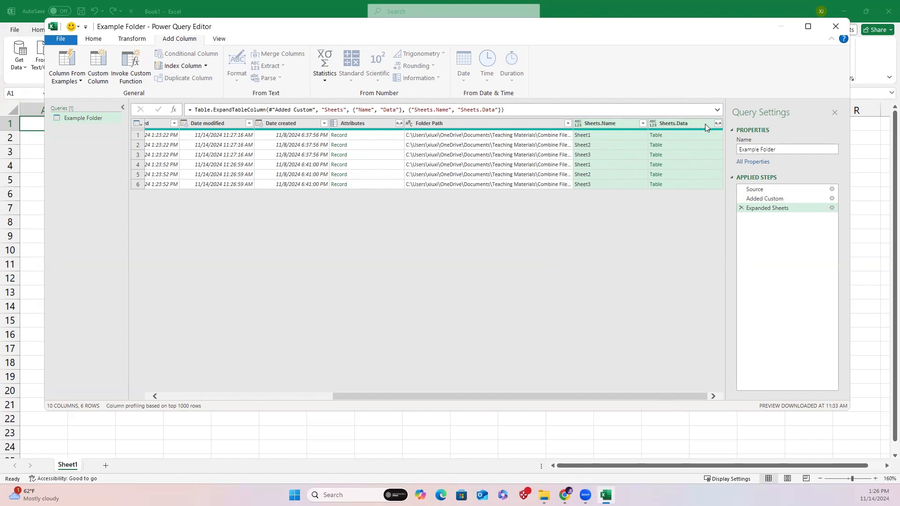
pyautogui.click(718, 124)
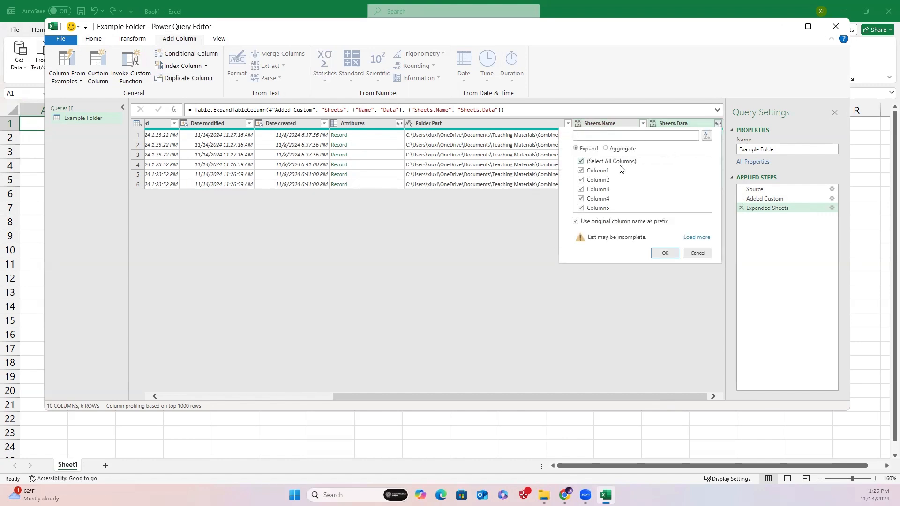
pyautogui.click(665, 254)
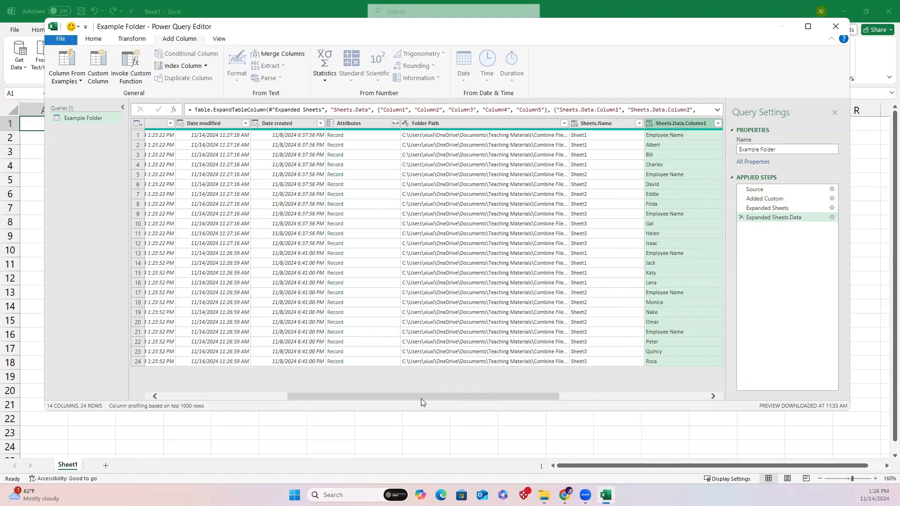
# Rename the Sheets.Data.Column1 column to Employee Name.
pyautogui.moveTo(420, 399); pyautogui.dragTo(589, 410)
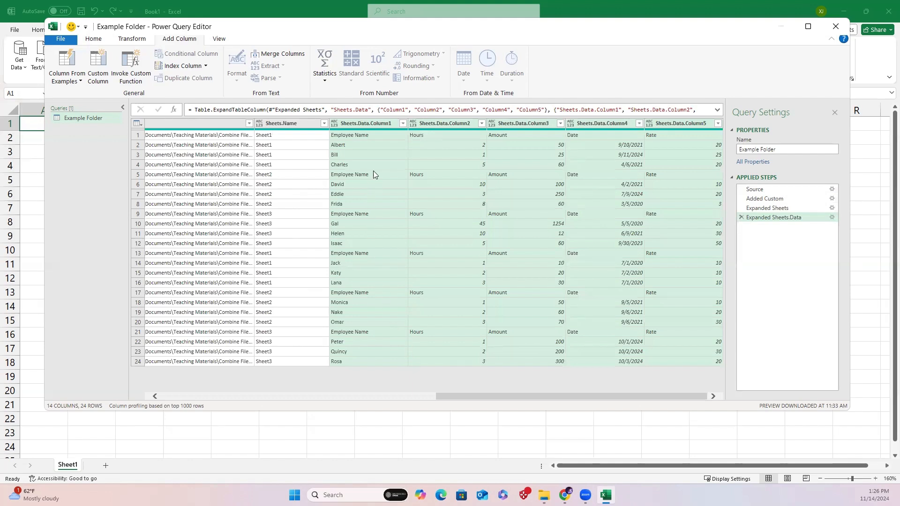
pyautogui.click(378, 123)
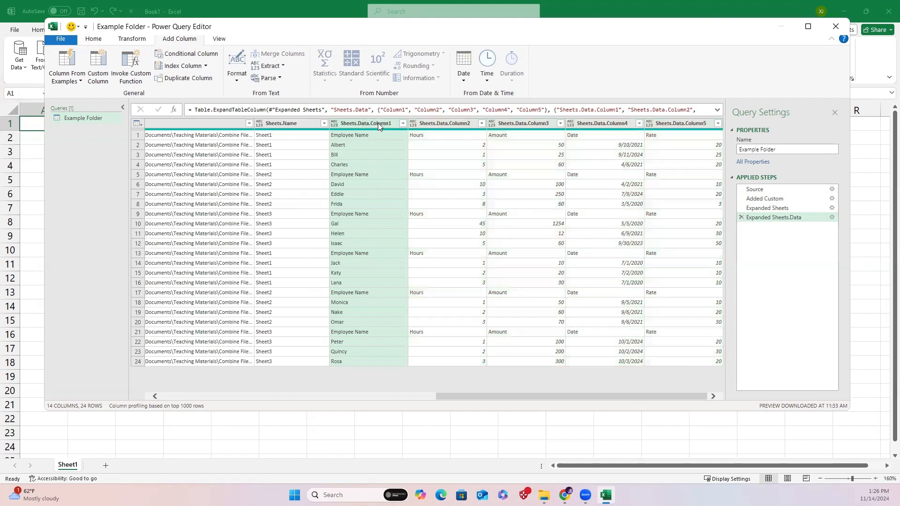
pyautogui.rightClick(377, 123)
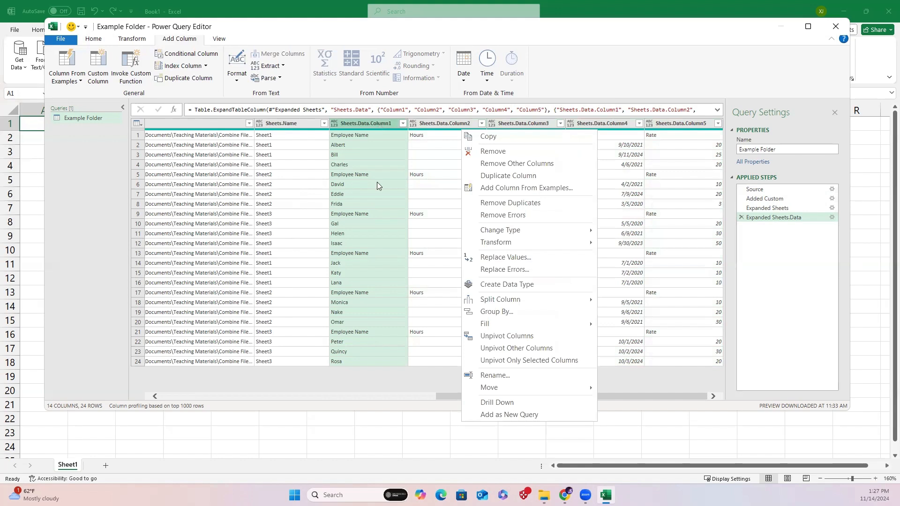
pyautogui.click(515, 376)
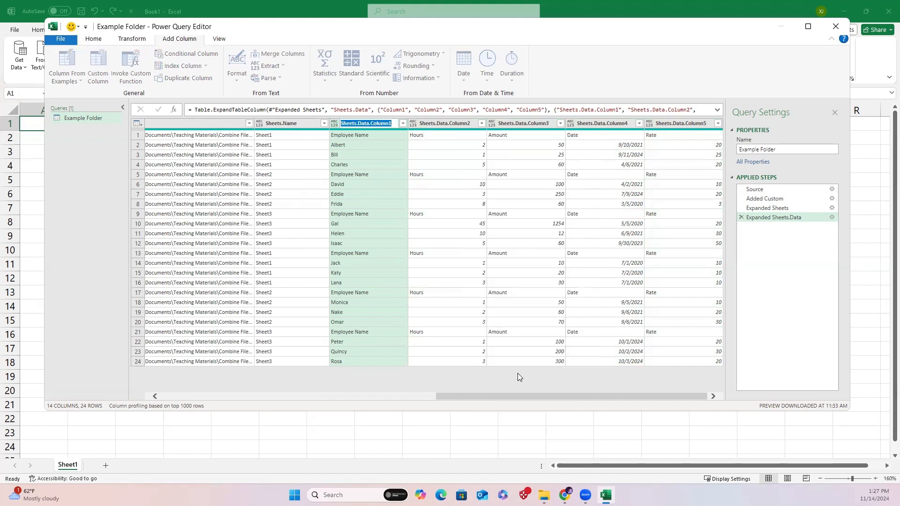
pyautogui.write('Employee Name')
pyautogui.press('Return')
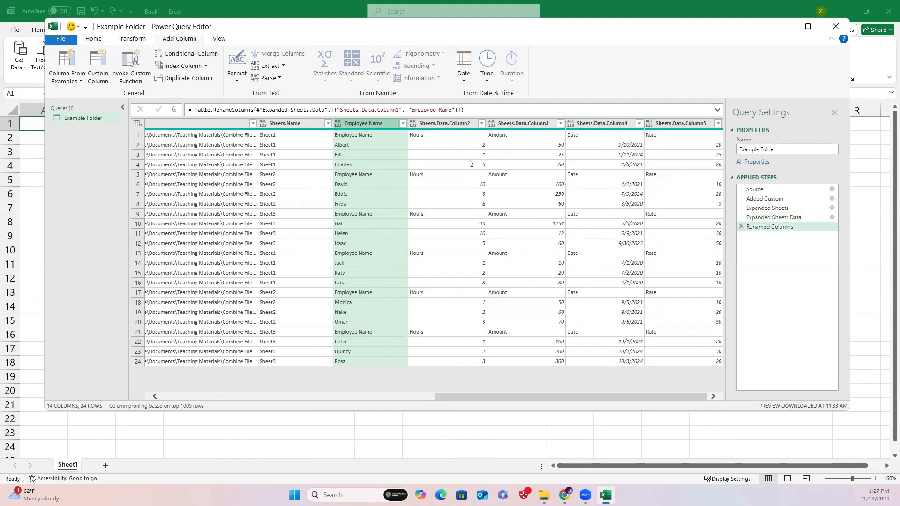
# Rename Sheets.Data.Column2 to Hours and Sheets.Data.Column3 to Amount.
pyautogui.rightClick(450, 124)
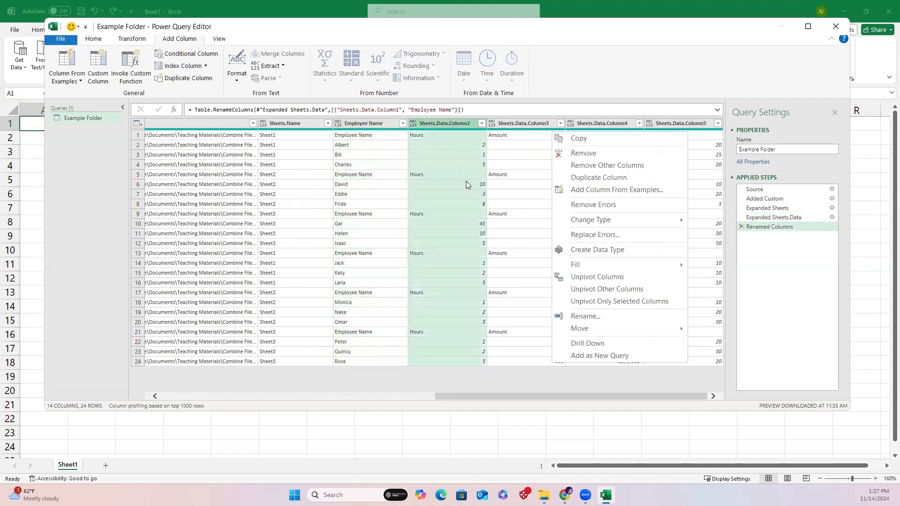
pyautogui.click(586, 316)
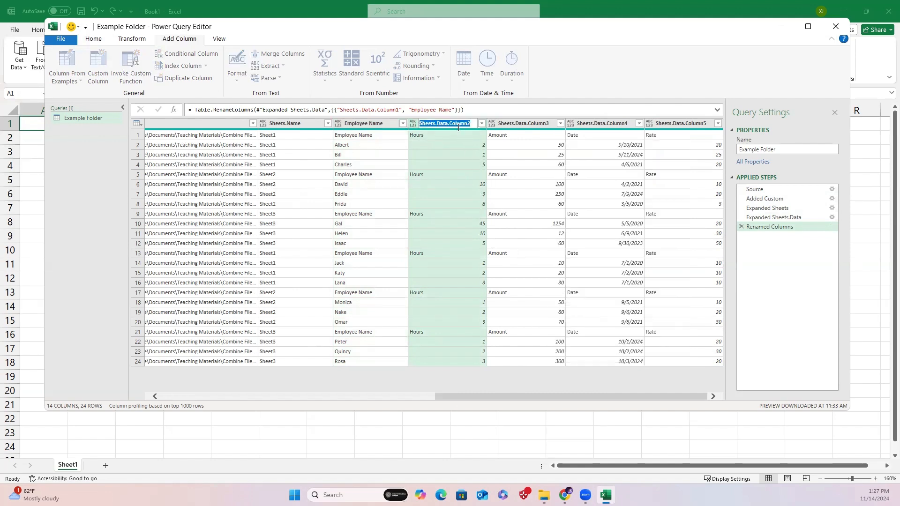
pyautogui.write('Hours')
pyautogui.press('Return')
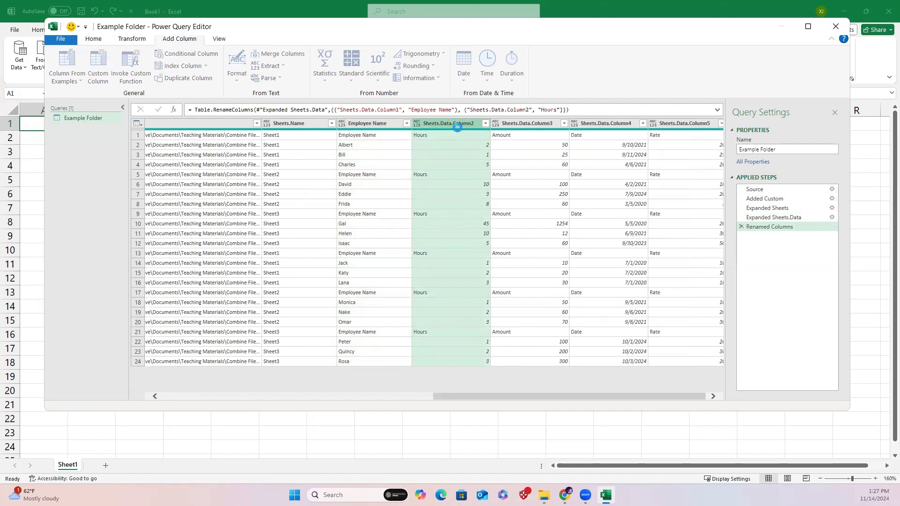
pyautogui.rightClick(520, 122)
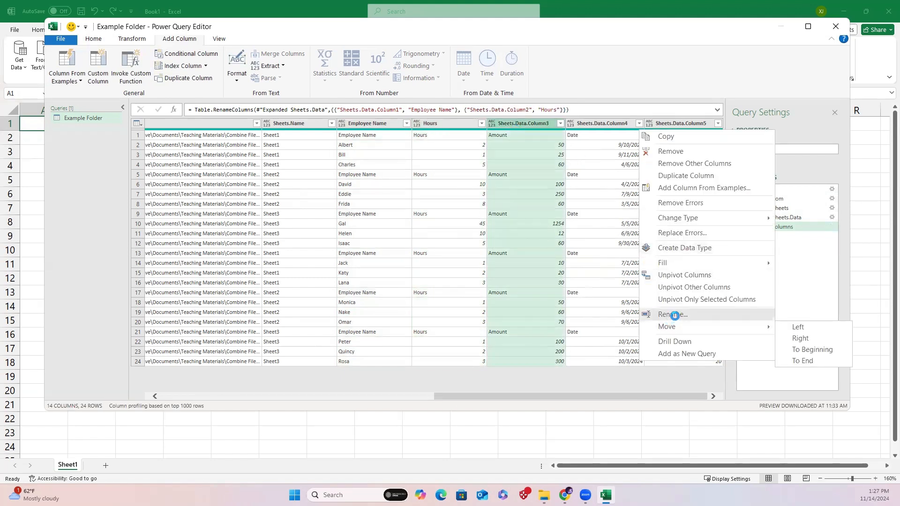
pyautogui.click(672, 314)
pyautogui.write('Amount')
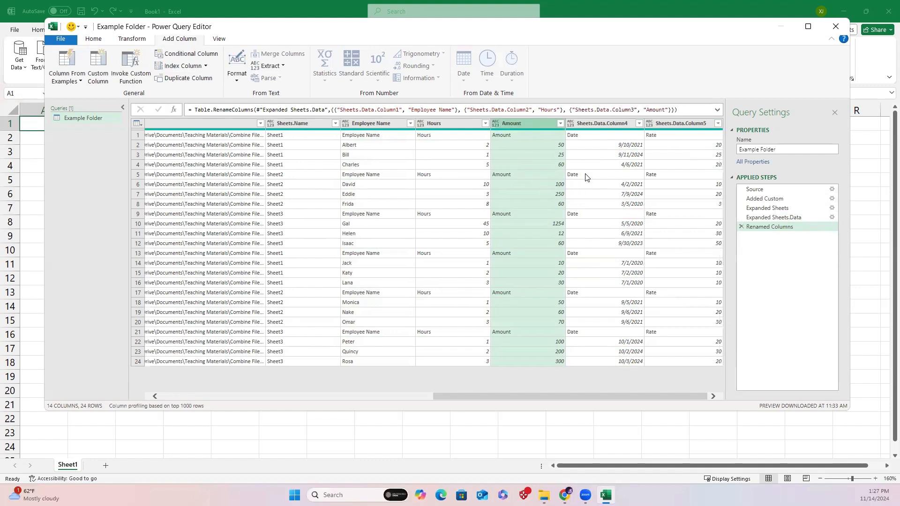
# Rename Sheets.Data.Column4 to Date and Sheets.Data.Column5 to Rate.
pyautogui.click(602, 121)
pyautogui.rightClick(601, 122)
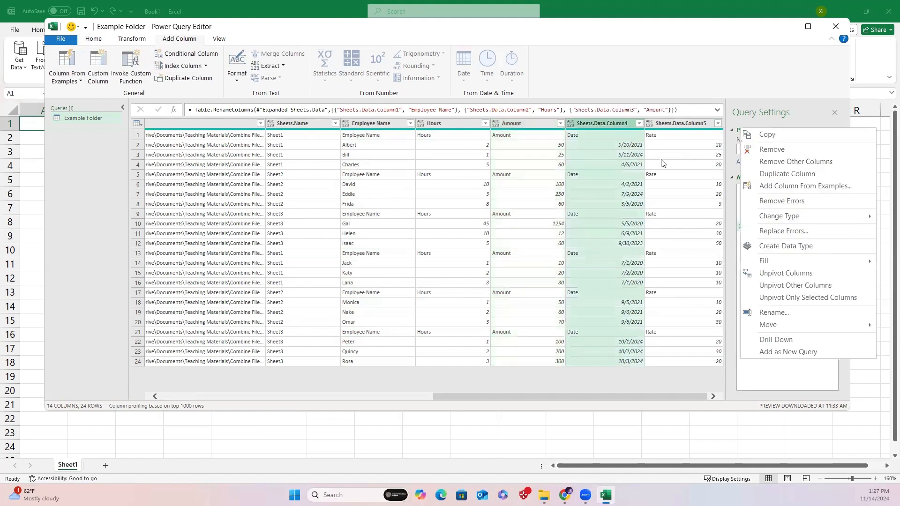
pyautogui.click(785, 313)
pyautogui.write('Dat')
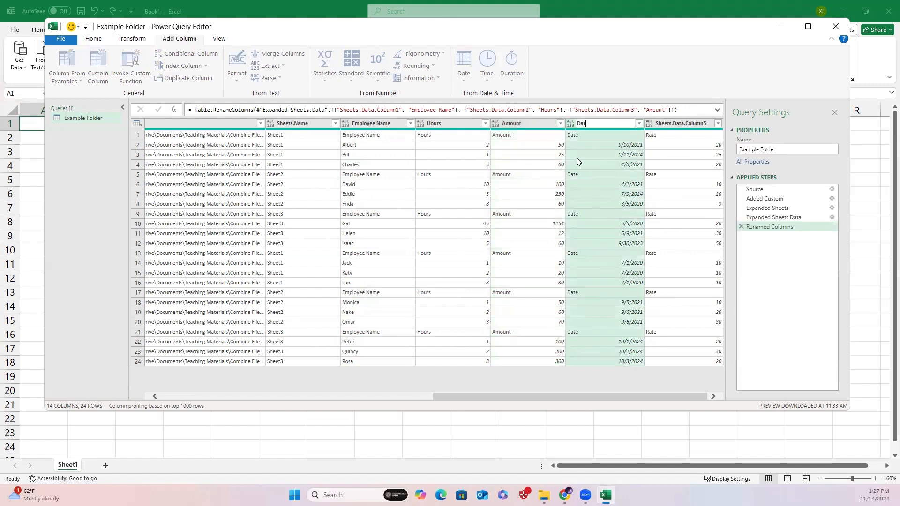
pyautogui.write('e')
pyautogui.press('Return')
pyautogui.rightClick(679, 126)
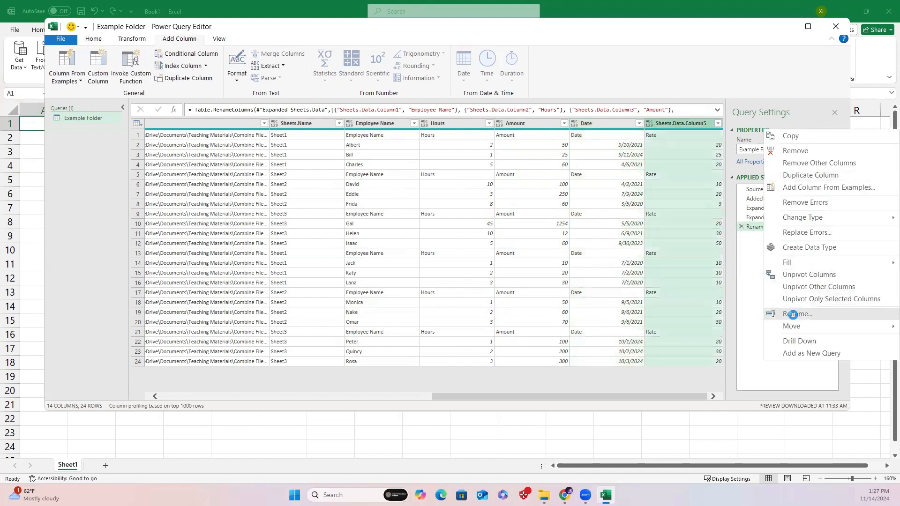
pyautogui.click(791, 313)
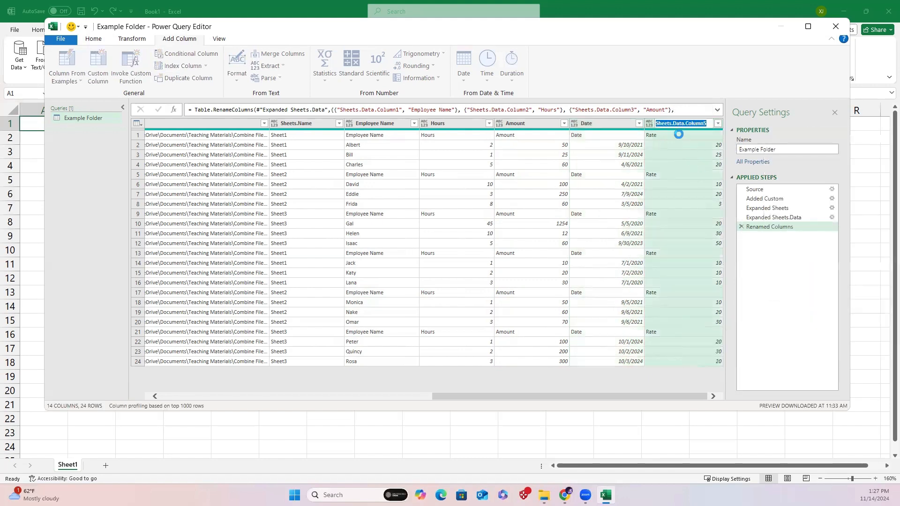
pyautogui.write('Rate')
pyautogui.press('Return')
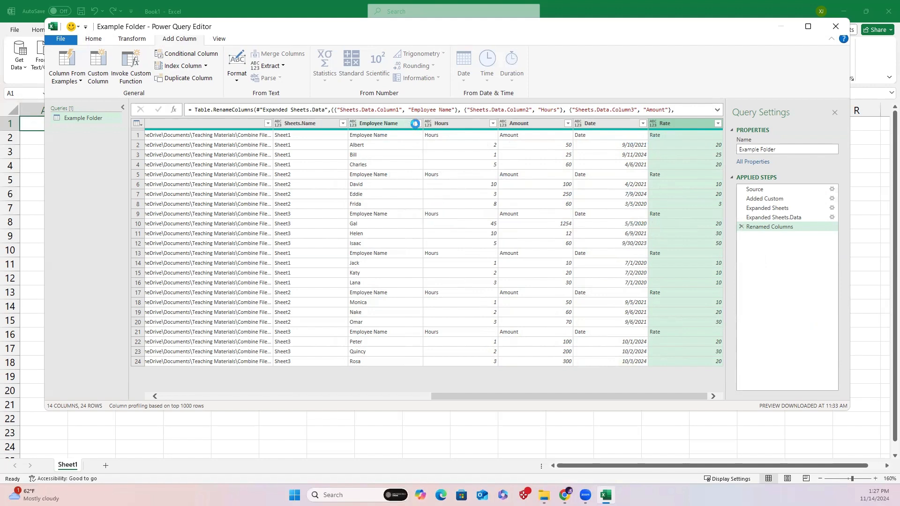
# Filter the Employee Name column to exclude the repeated Employee Name header rows.
pyautogui.click(416, 123)
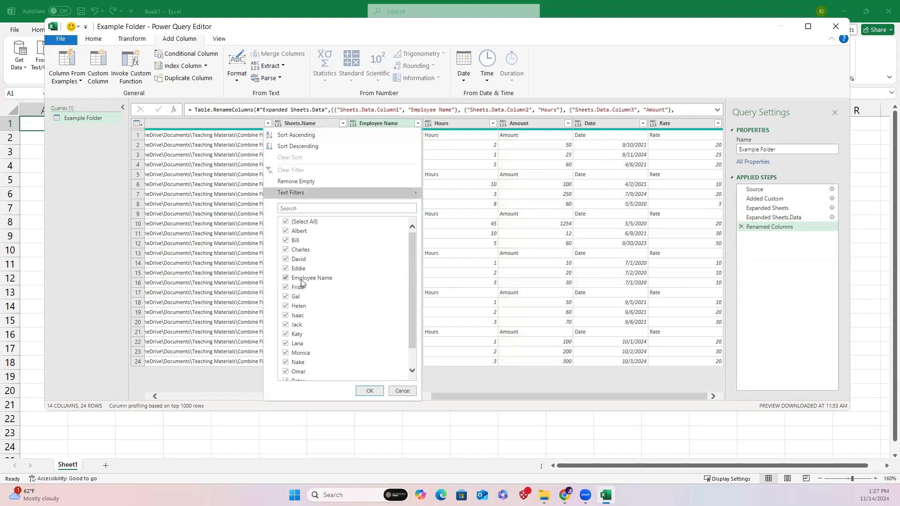
pyautogui.click(286, 278)
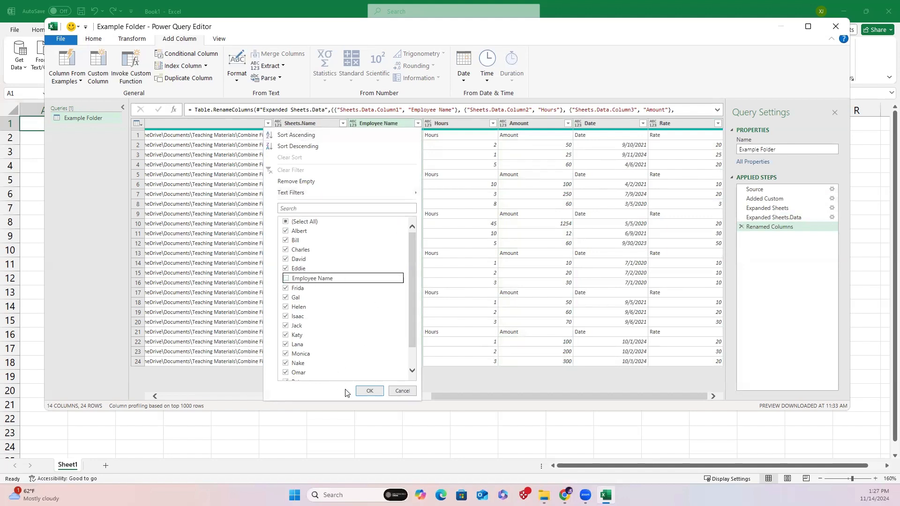
pyautogui.click(365, 390)
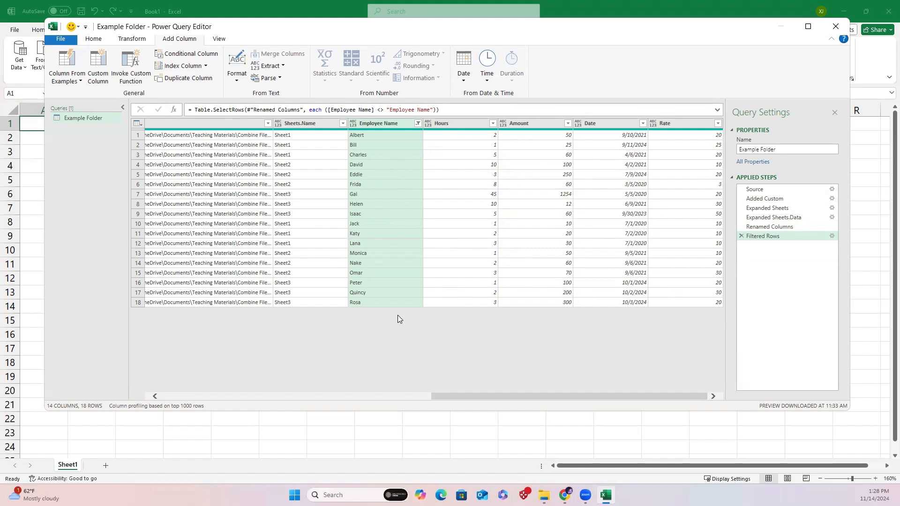
# Close the Power Query Editor and load the query result into the workbook.
pyautogui.click(92, 39)
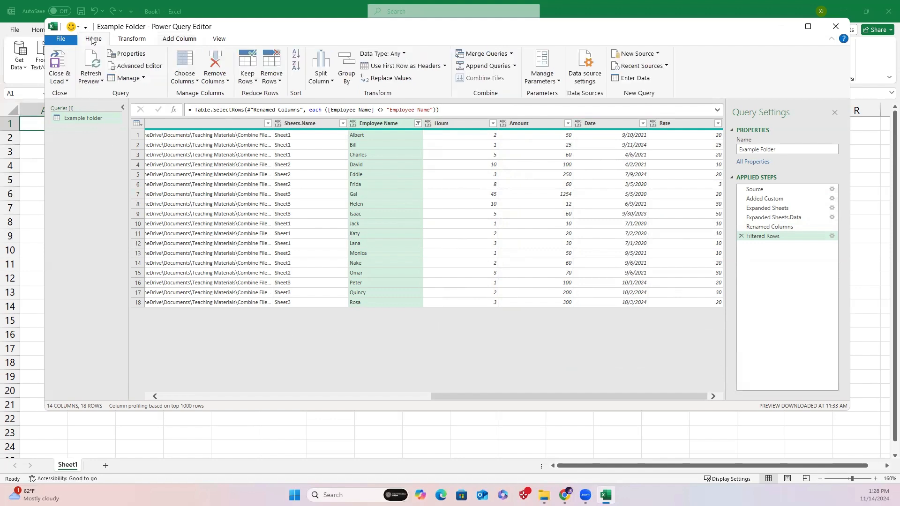
pyautogui.click(60, 80)
pyautogui.click(89, 94)
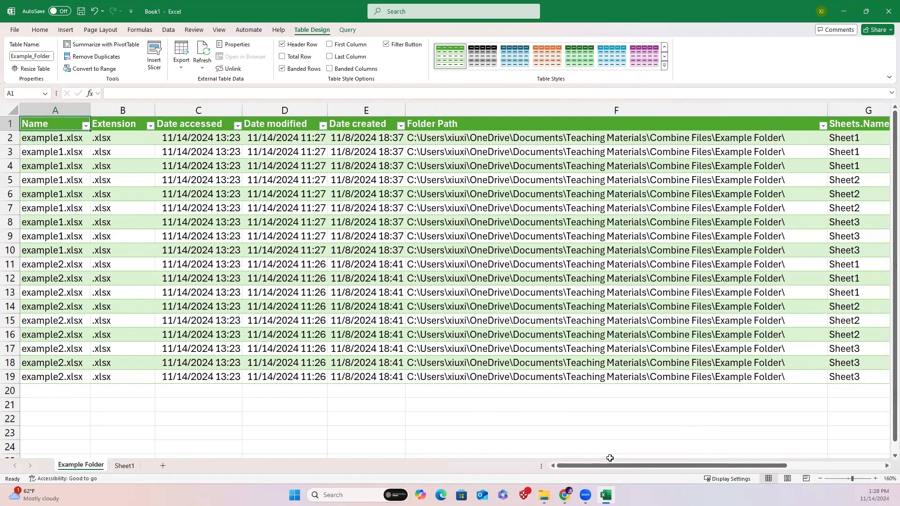
# Delete the file metadata columns from Name through Sheets.Name in the loaded table.
pyautogui.moveTo(586, 466); pyautogui.dragTo(747, 442)
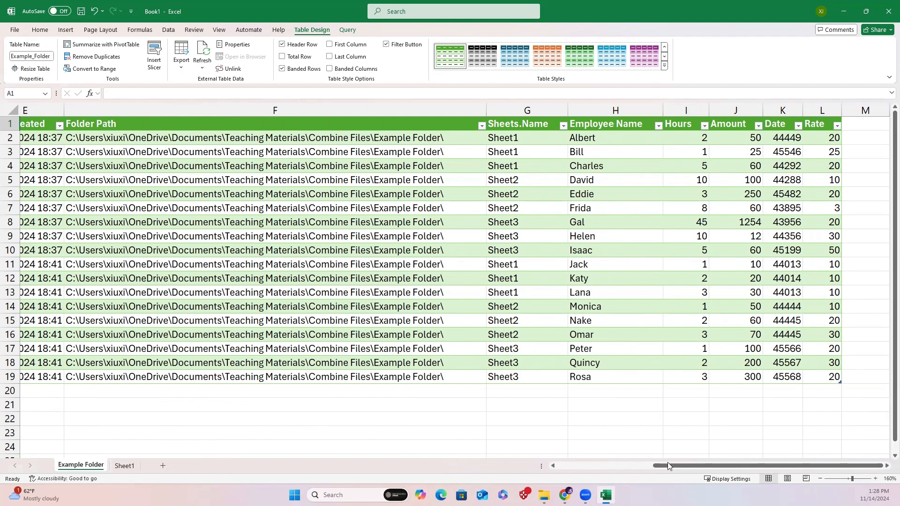
pyautogui.moveTo(667, 465); pyautogui.dragTo(619, 465)
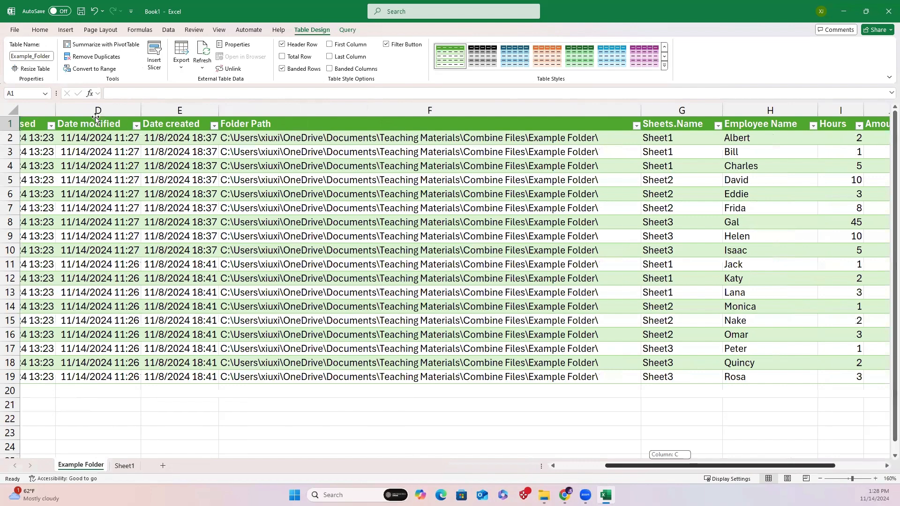
pyautogui.hscroll(-2, 96, 120)
pyautogui.moveTo(54, 110); pyautogui.dragTo(852, 109)
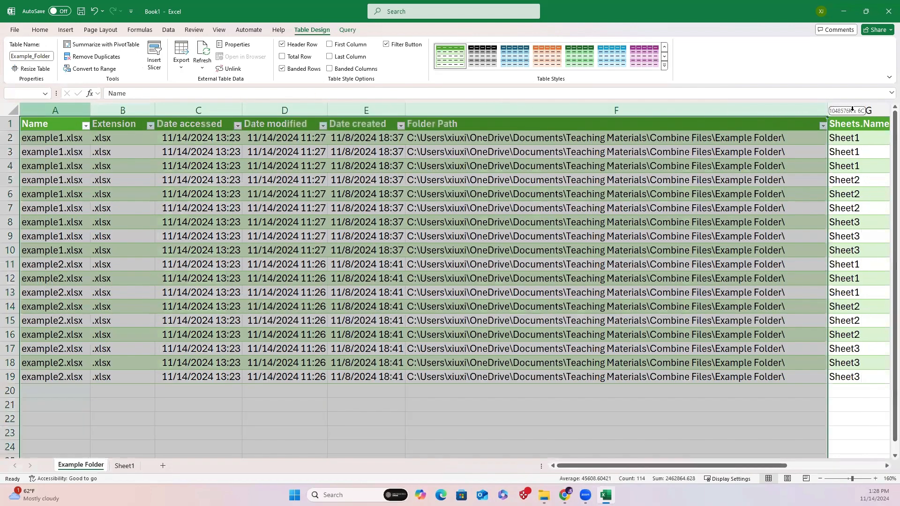
pyautogui.moveTo(667, 108); pyautogui.dragTo(667, 109)
pyautogui.rightClick(668, 108)
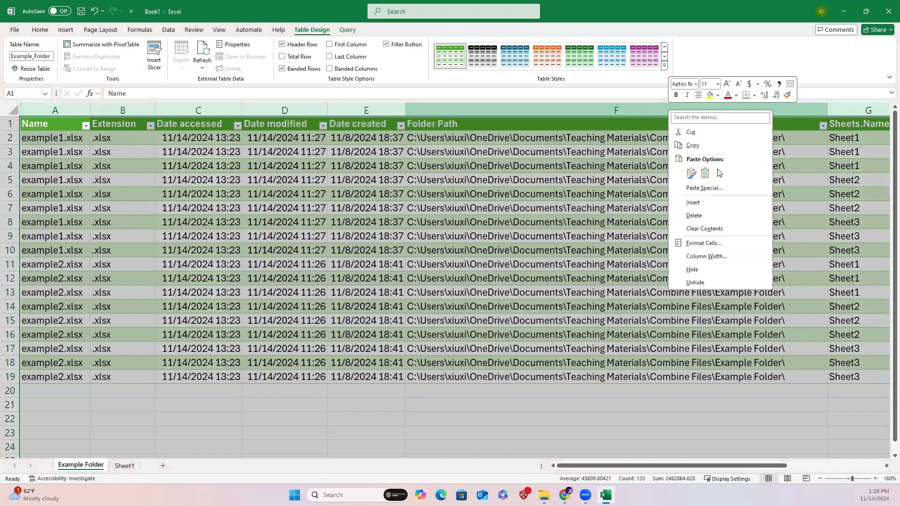
pyautogui.click(706, 217)
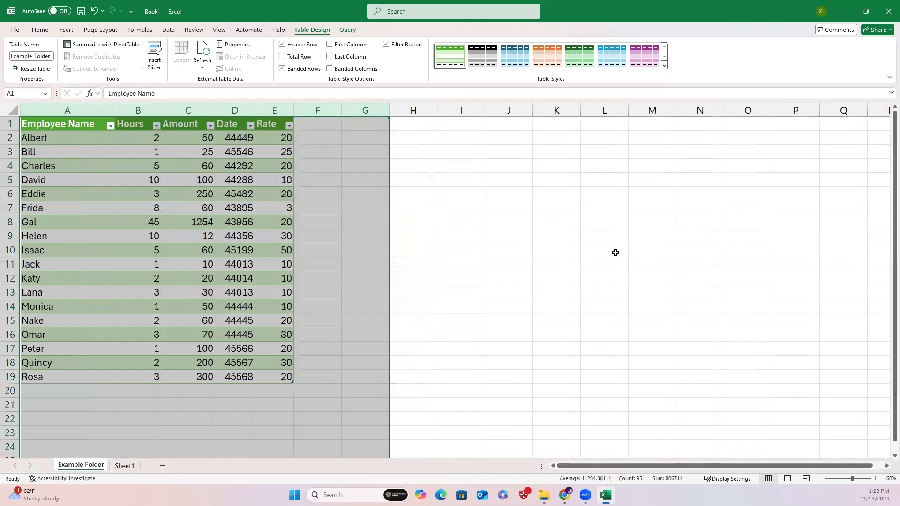
# Select the whole sheet and left-align all cells.
pyautogui.click(615, 252)
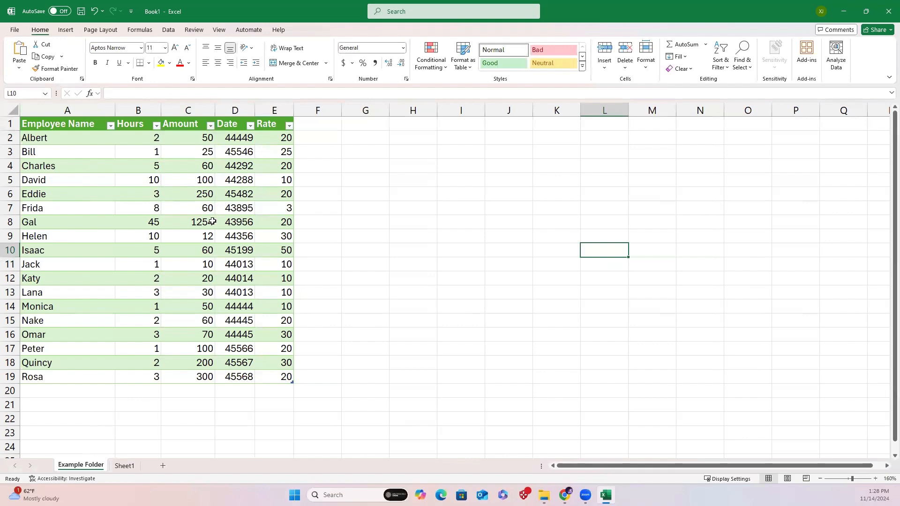
pyautogui.click(8, 109)
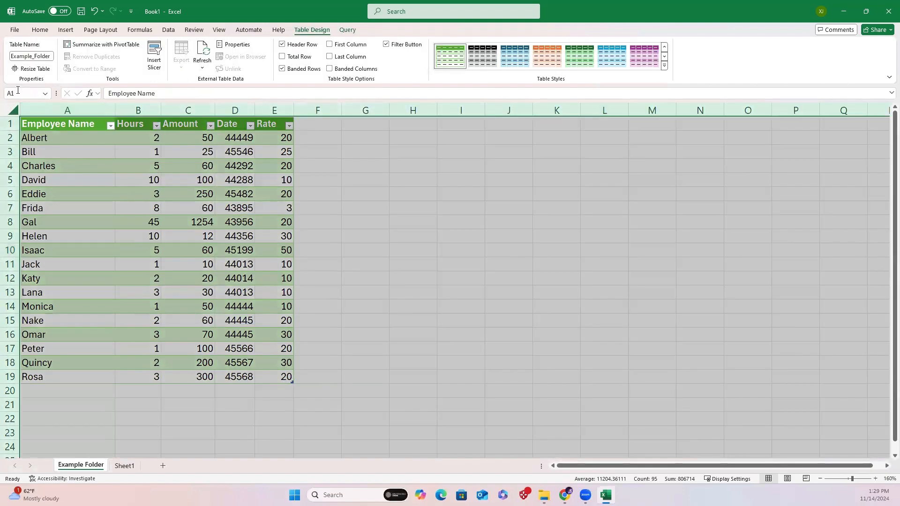
pyautogui.click(40, 29)
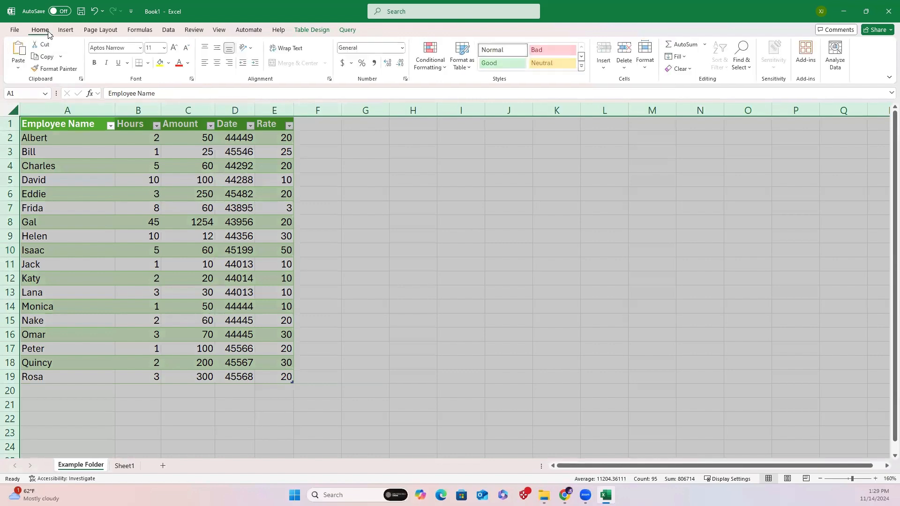
pyautogui.click(205, 63)
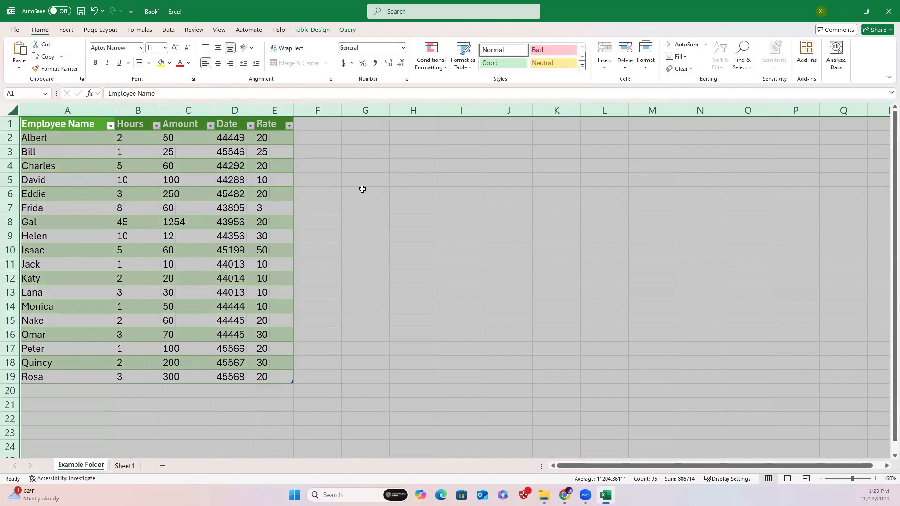
# Apply Currency number format to the Amount and Rate columns.
pyautogui.click(187, 110)
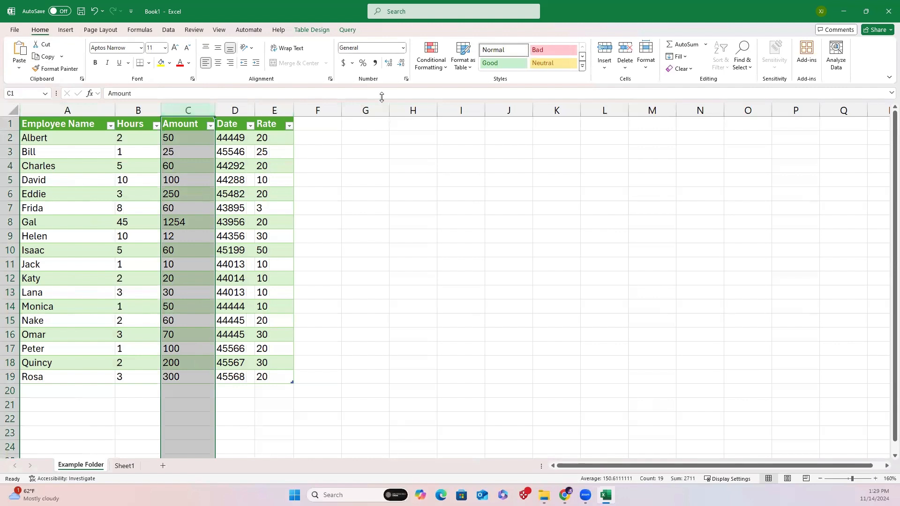
pyautogui.click(403, 48)
pyautogui.click(375, 113)
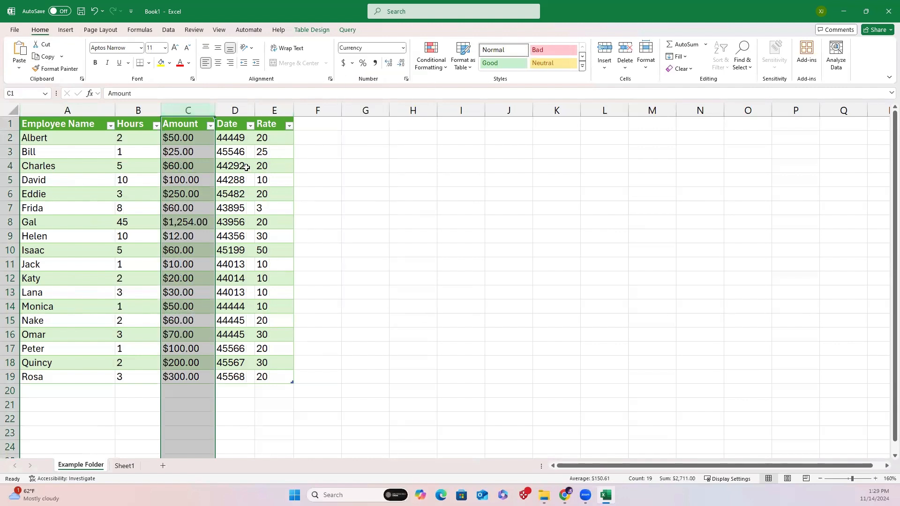
pyautogui.click(273, 110)
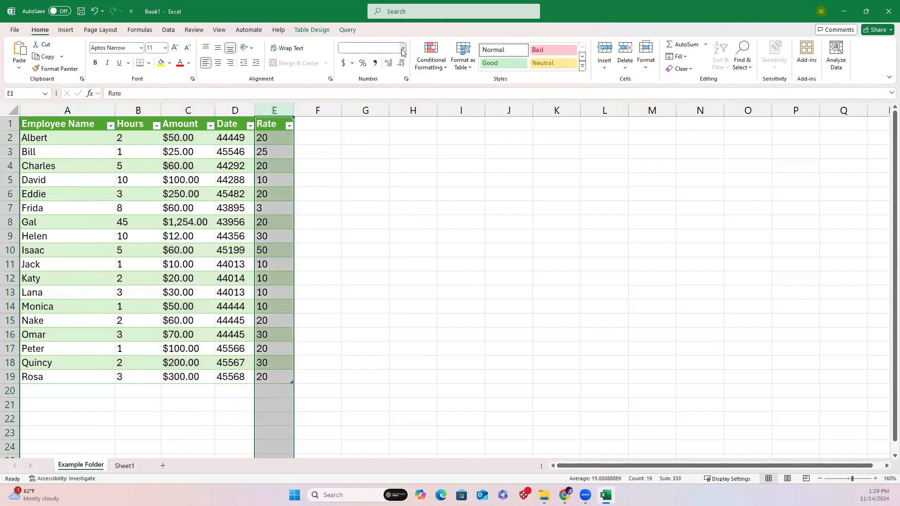
pyautogui.click(403, 48)
pyautogui.click(375, 112)
pyautogui.click(353, 181)
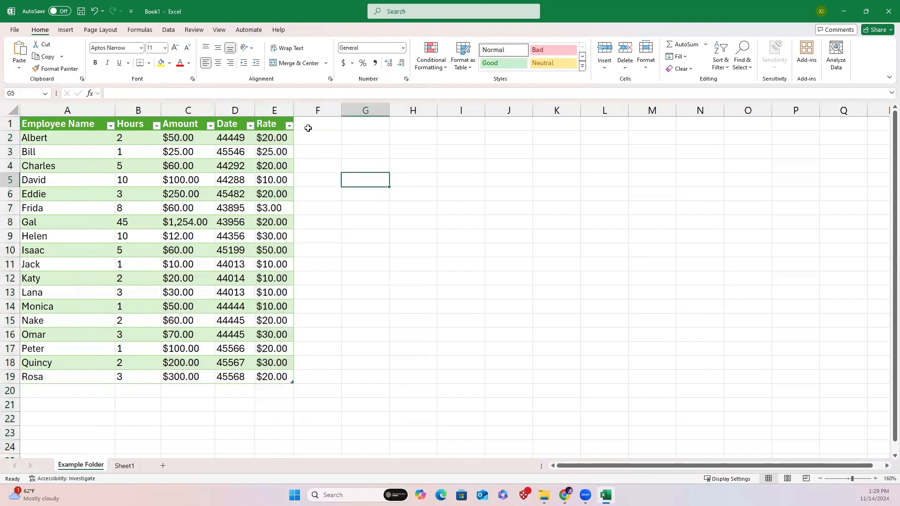
# Resize the table columns and apply Short Date format to the Date column.
pyautogui.moveTo(294, 110); pyautogui.dragTo(312, 113)
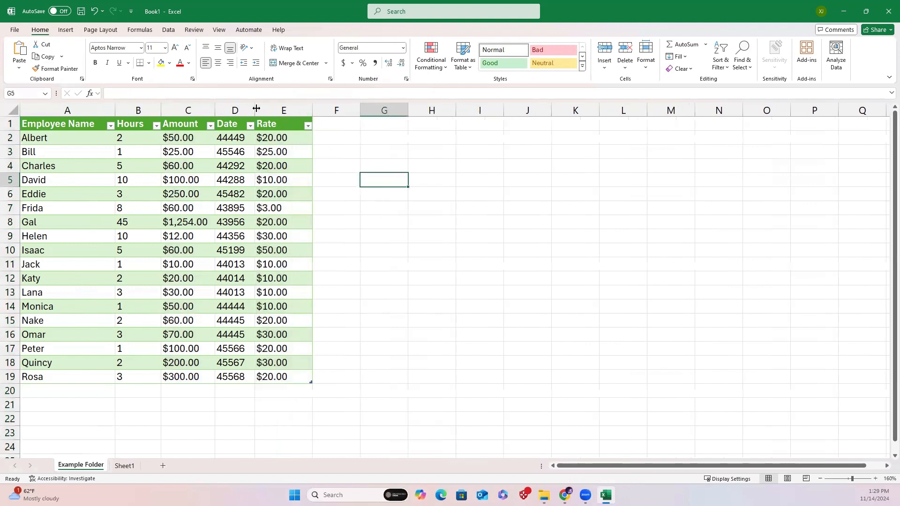
pyautogui.moveTo(257, 109); pyautogui.dragTo(271, 108)
pyautogui.click(242, 110)
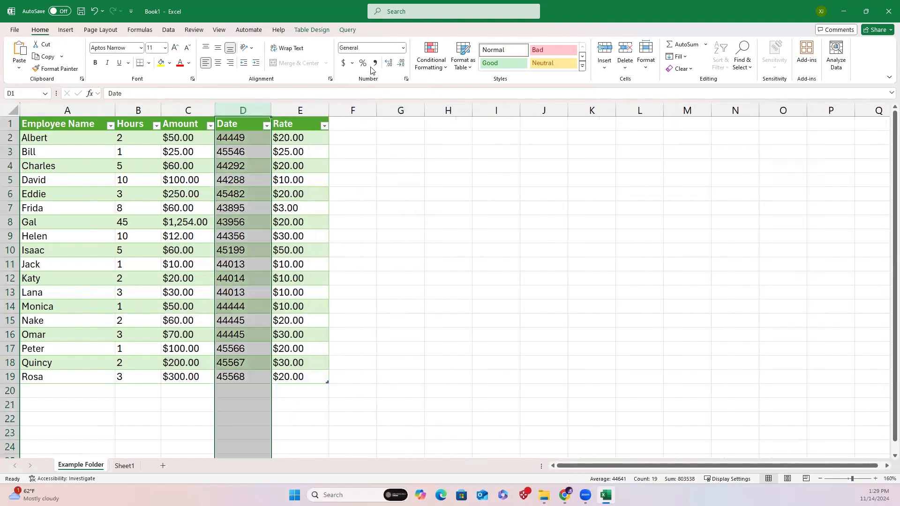
pyautogui.click(401, 49)
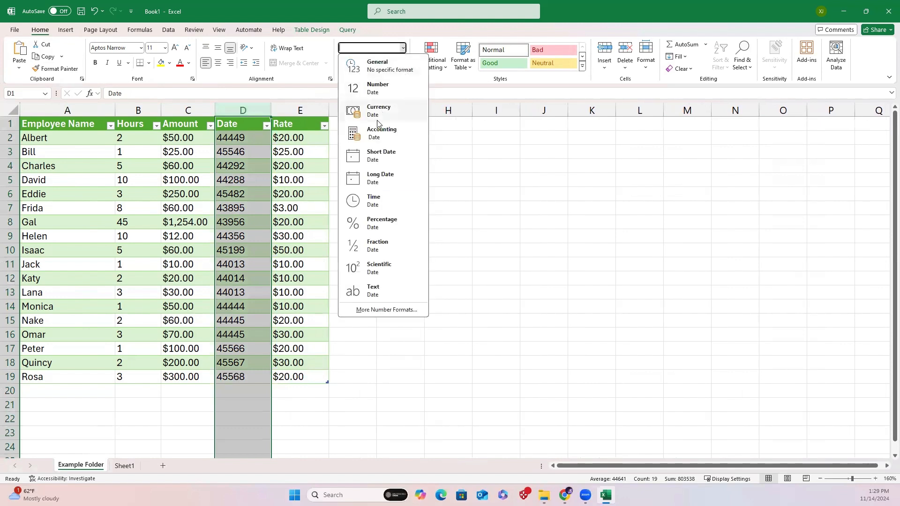
pyautogui.click(377, 156)
pyautogui.click(419, 234)
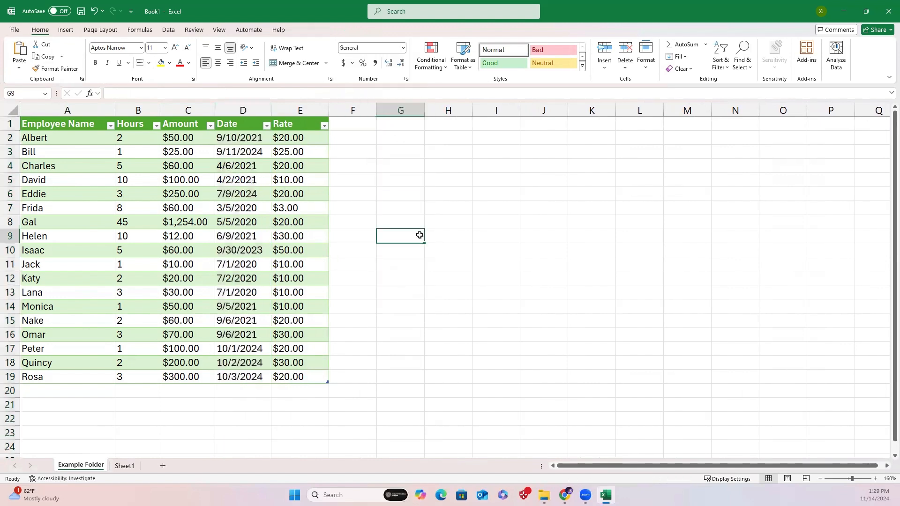
pyautogui.moveTo(115, 109); pyautogui.dragTo(127, 128)
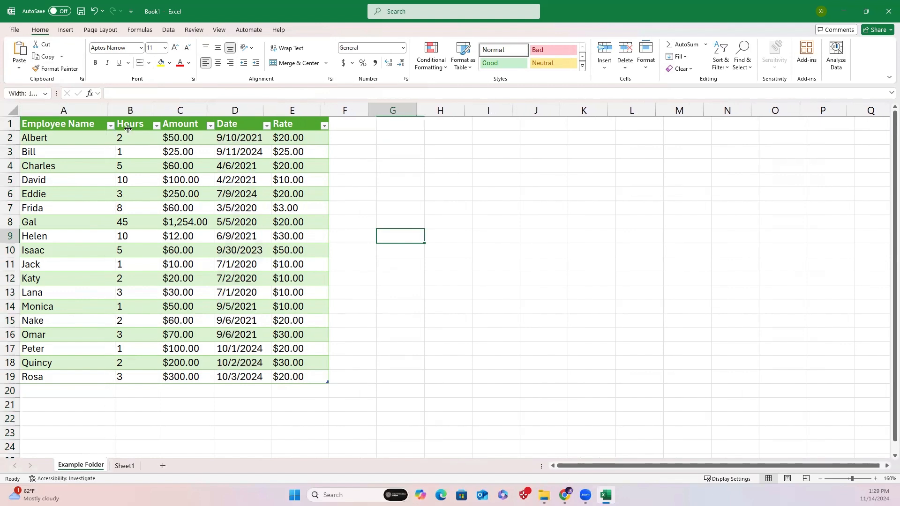
pyautogui.click(516, 247)
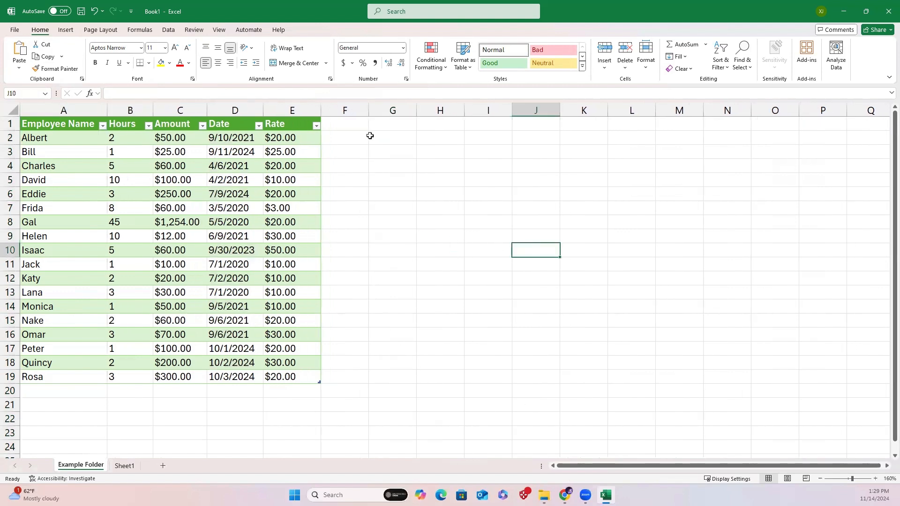